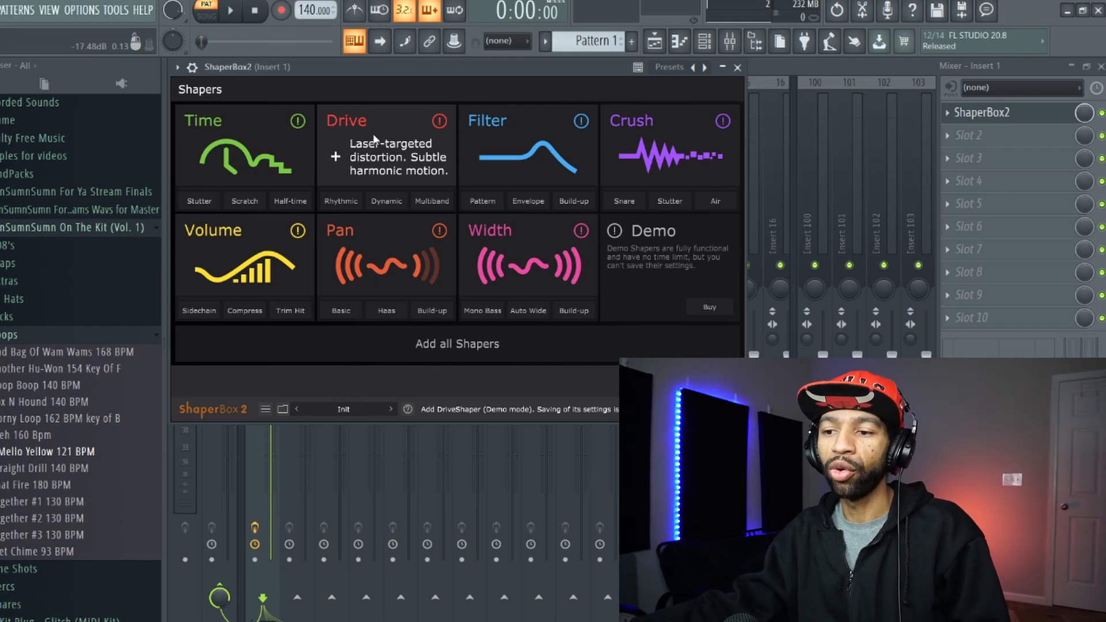
Step: Add the Drive shaper to ShaperBox2 on Insert 1 and close the plugin window
left_click(375, 145)
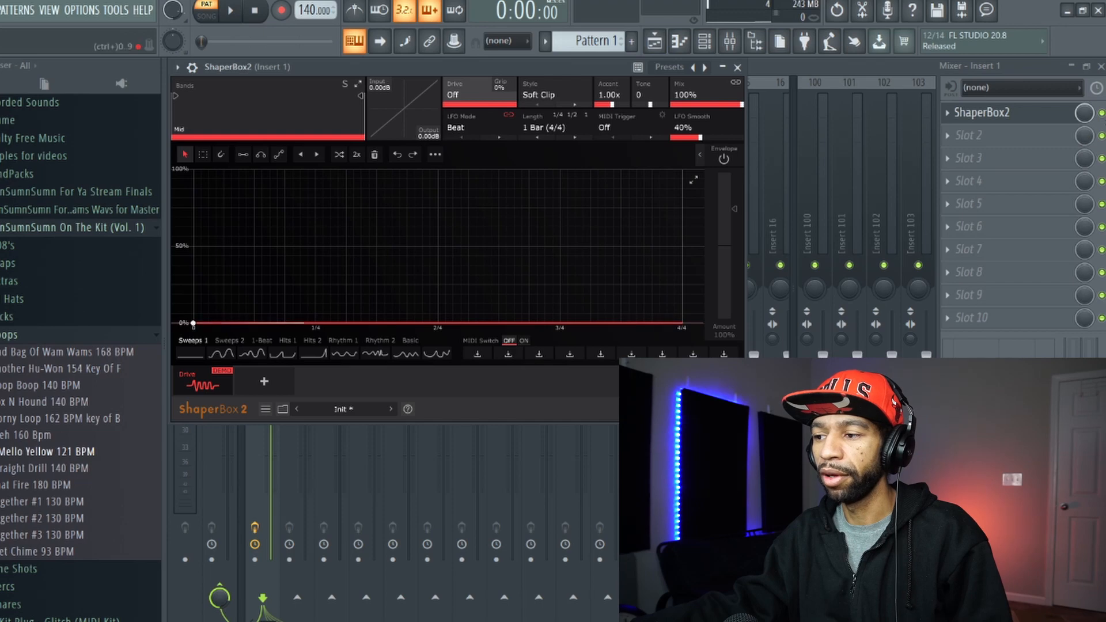
key("Escape")
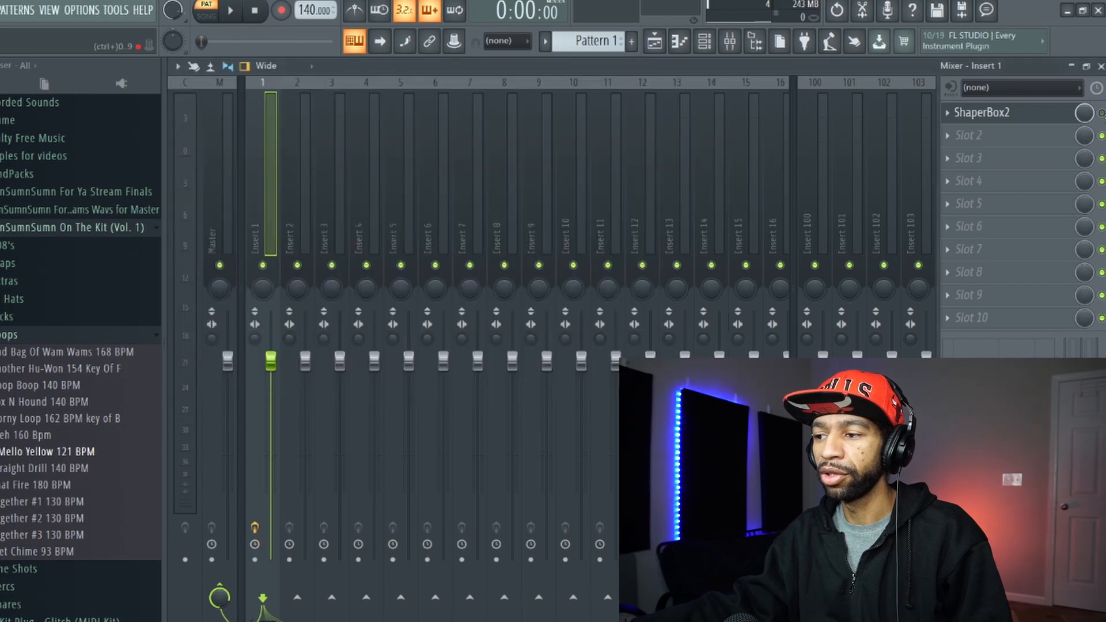
Step: Play the pattern with ShaperBox2 bypassed, and reopen the plugin in demo mode
left_click(230, 13)
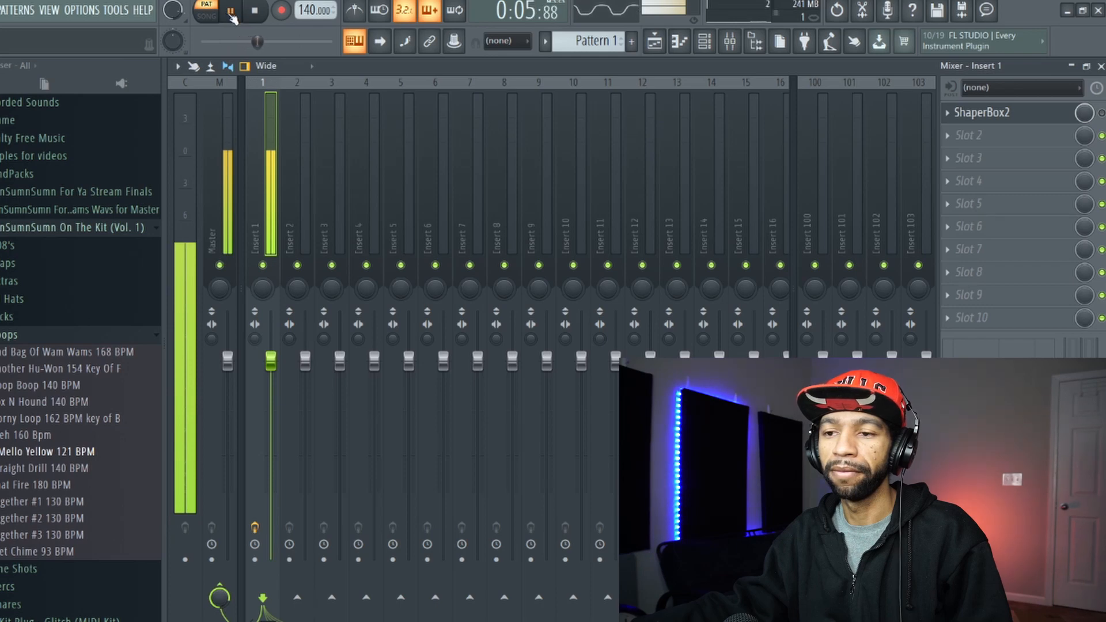
left_click(254, 11)
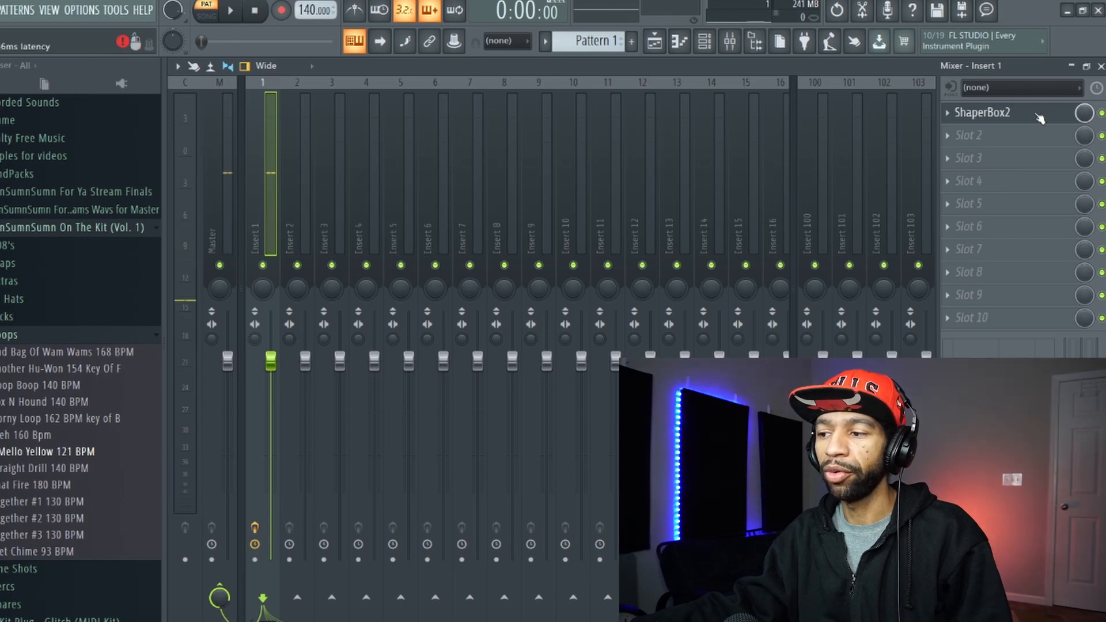
left_click(1012, 115)
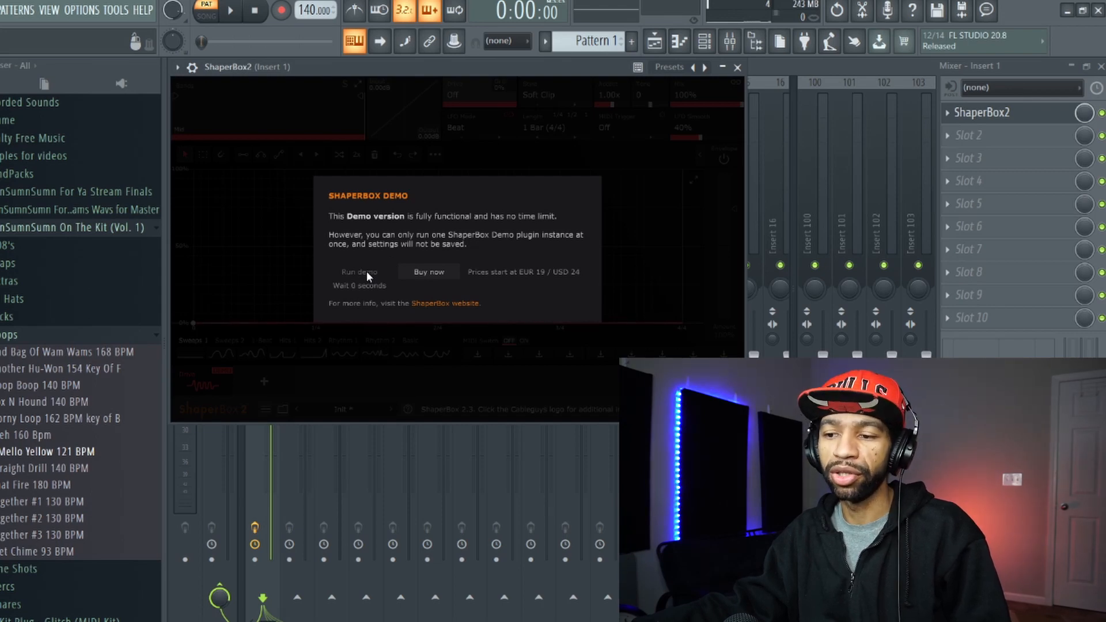
left_click(360, 272)
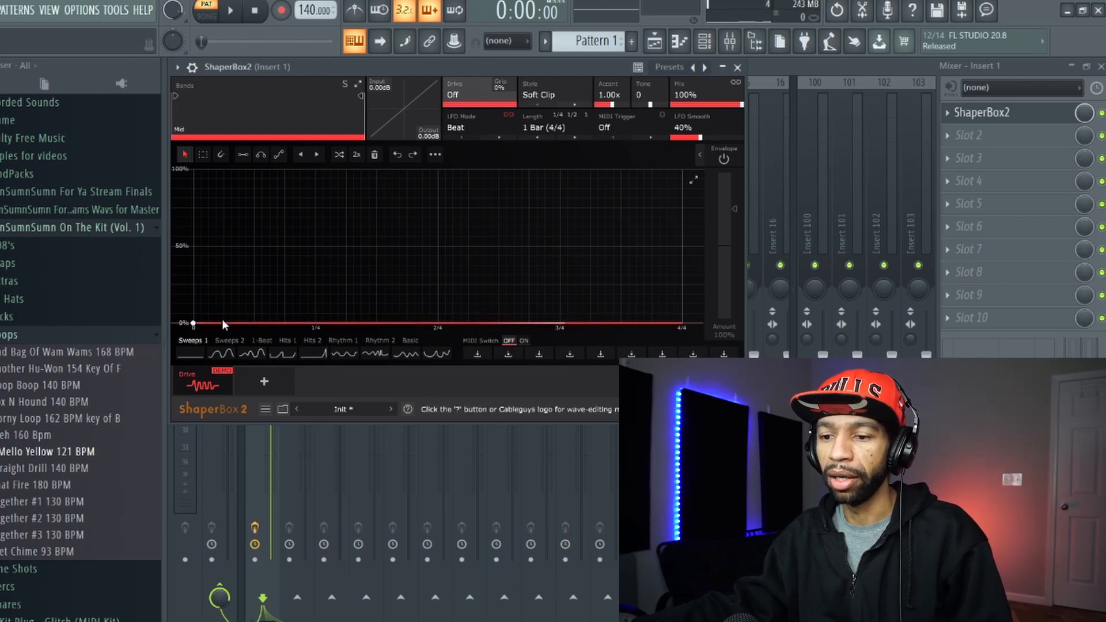
Step: Browse the wave preset sets from Hits 1 through Basic and return to Sweeps 1
left_click(288, 340)
left_click(313, 341)
left_click(341, 340)
left_click(380, 341)
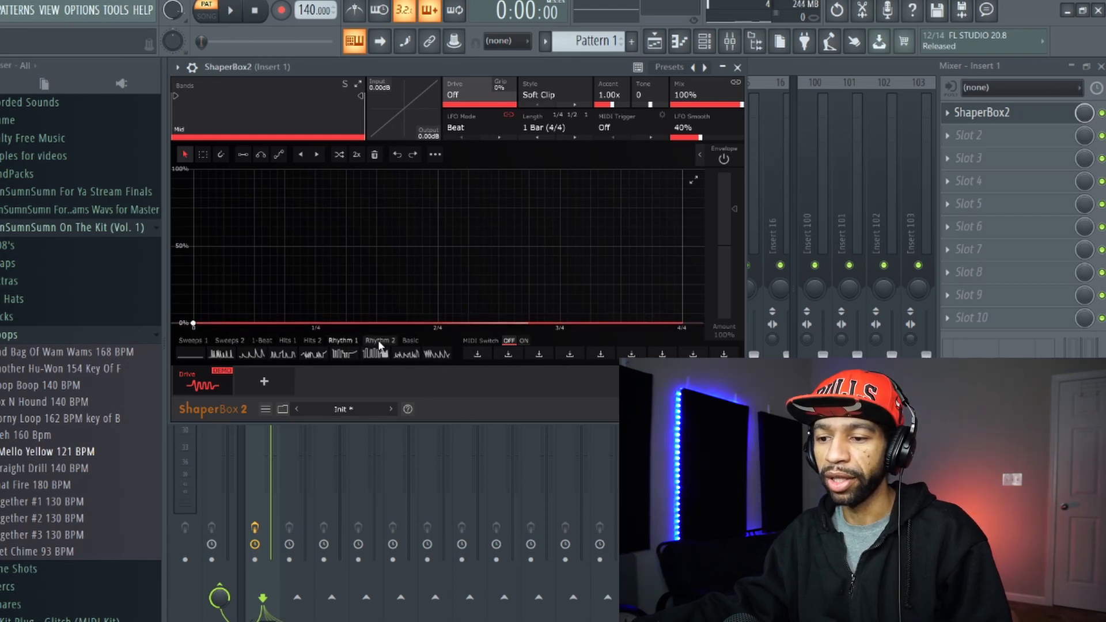
left_click(410, 341)
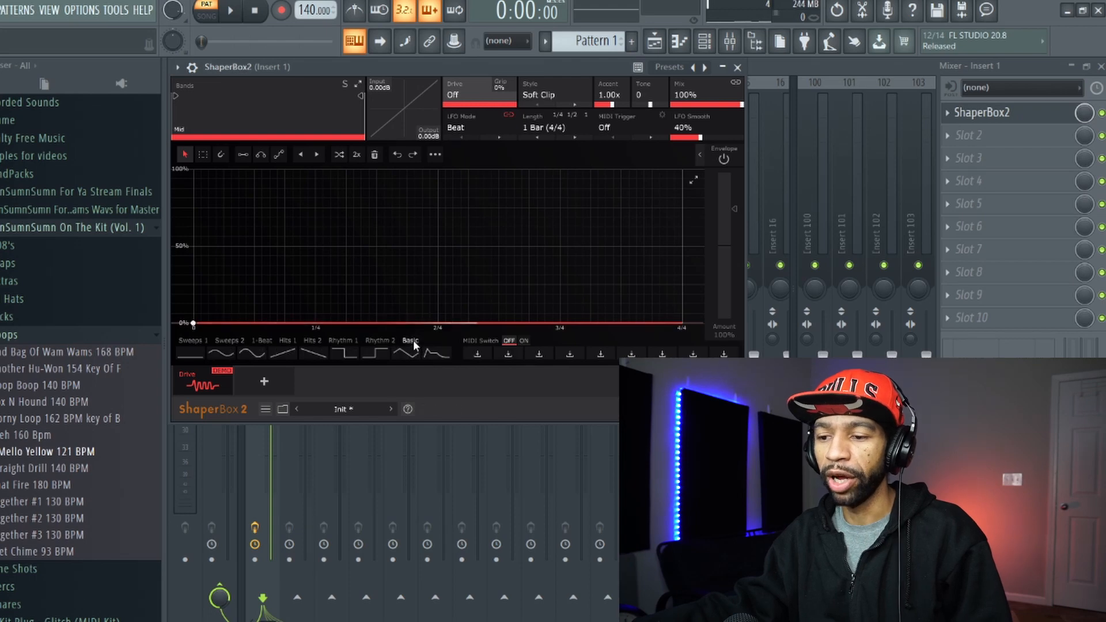
left_click(194, 340)
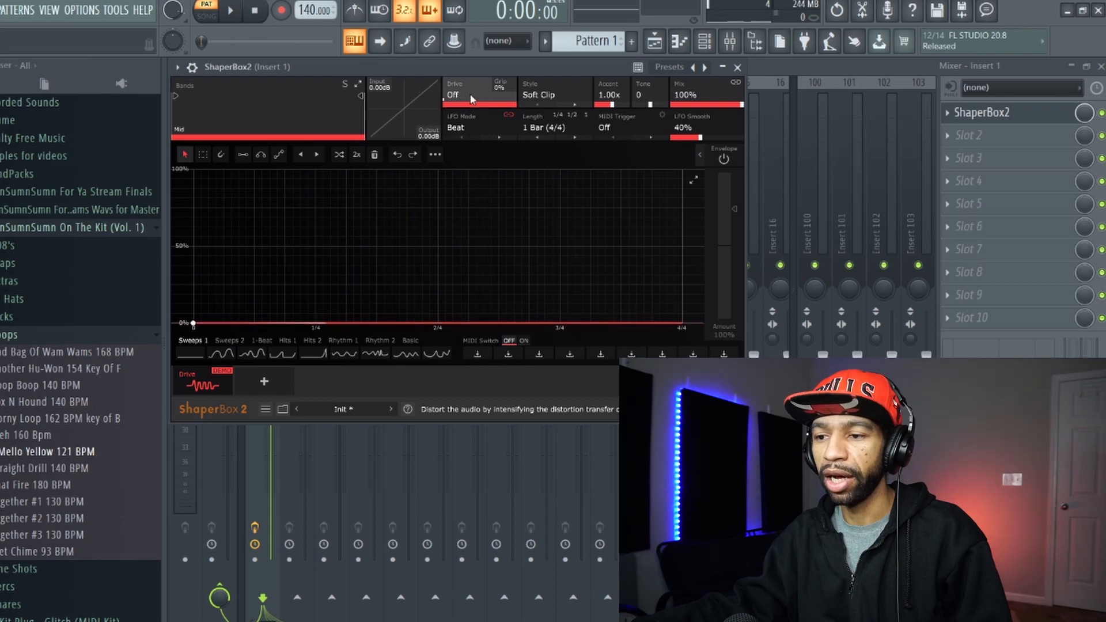
Step: Look over the Drive shaper's main parameters and its list of distortion styles, leaving Soft Clip selected
mouse_move(469, 95)
left_mouse_down()
mouse_move(469, 58)
mouse_move(468, 98)
left_mouse_up()
left_click_drag(706, 116, 706, 96)
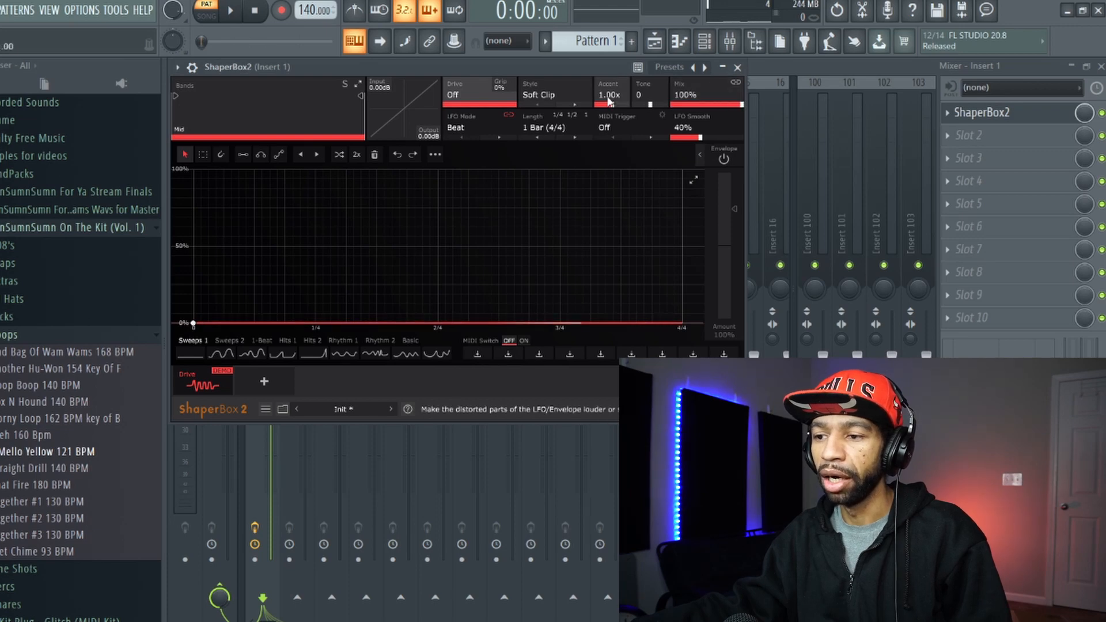
left_click(558, 95)
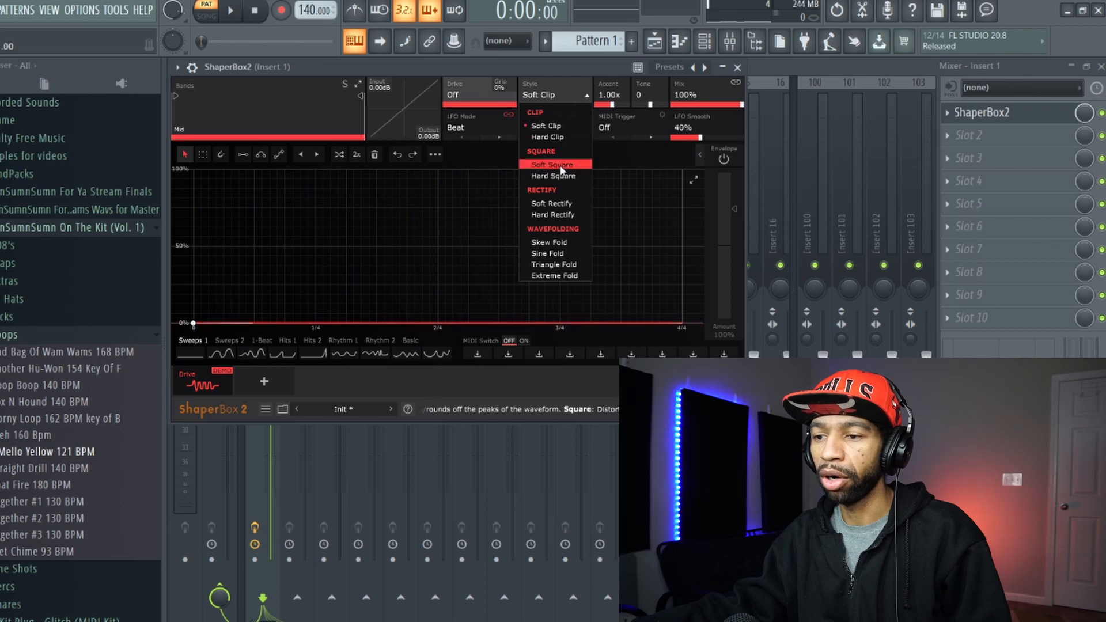
left_click(546, 85)
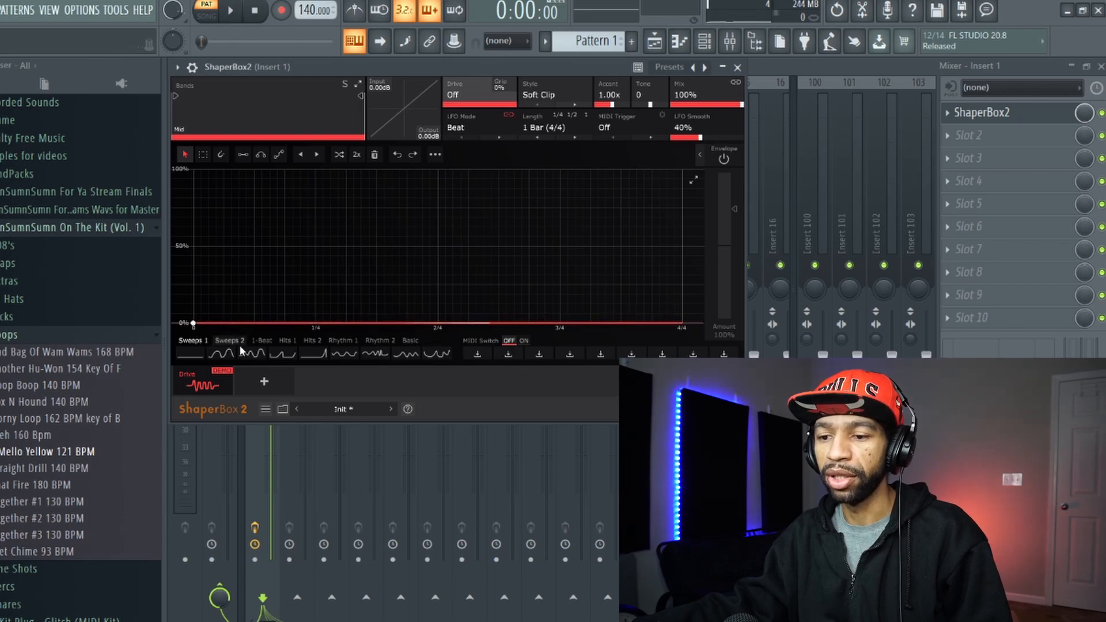
Step: Audition waves 1, 2, 3, 5 and 6 of Sweeps 1 and the third 1-Beat wave while the pattern plays
left_click(233, 17)
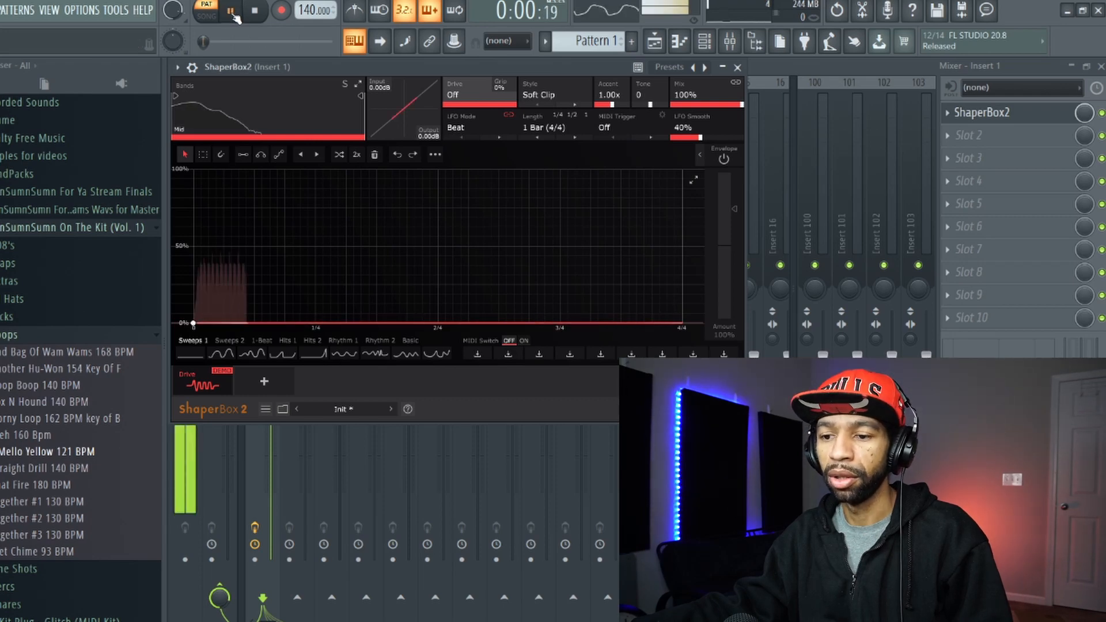
left_click(223, 352)
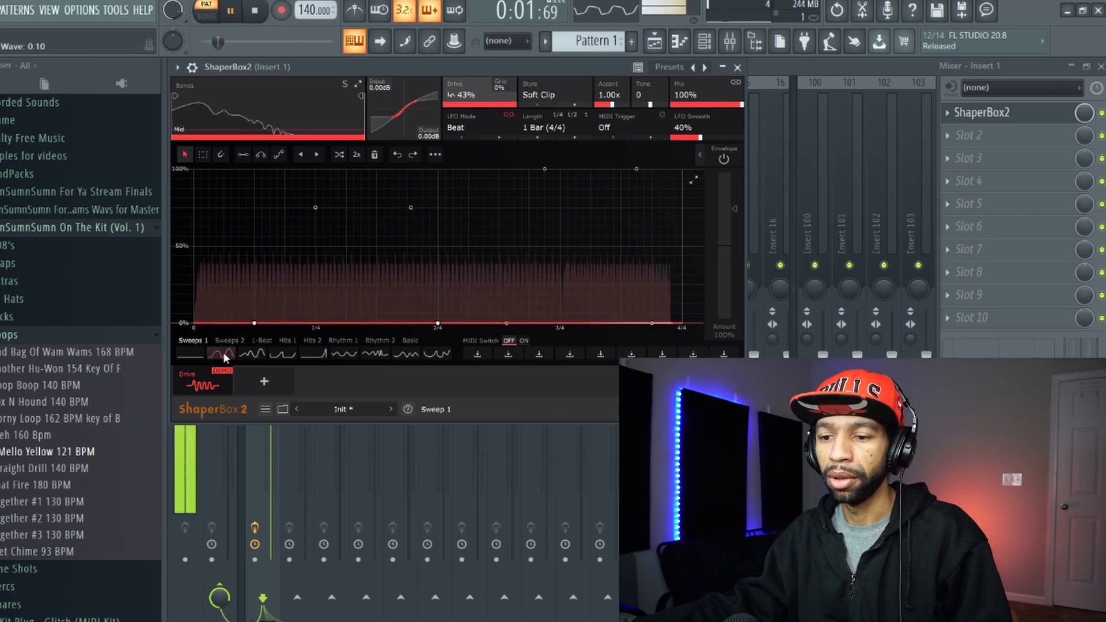
left_click(257, 353)
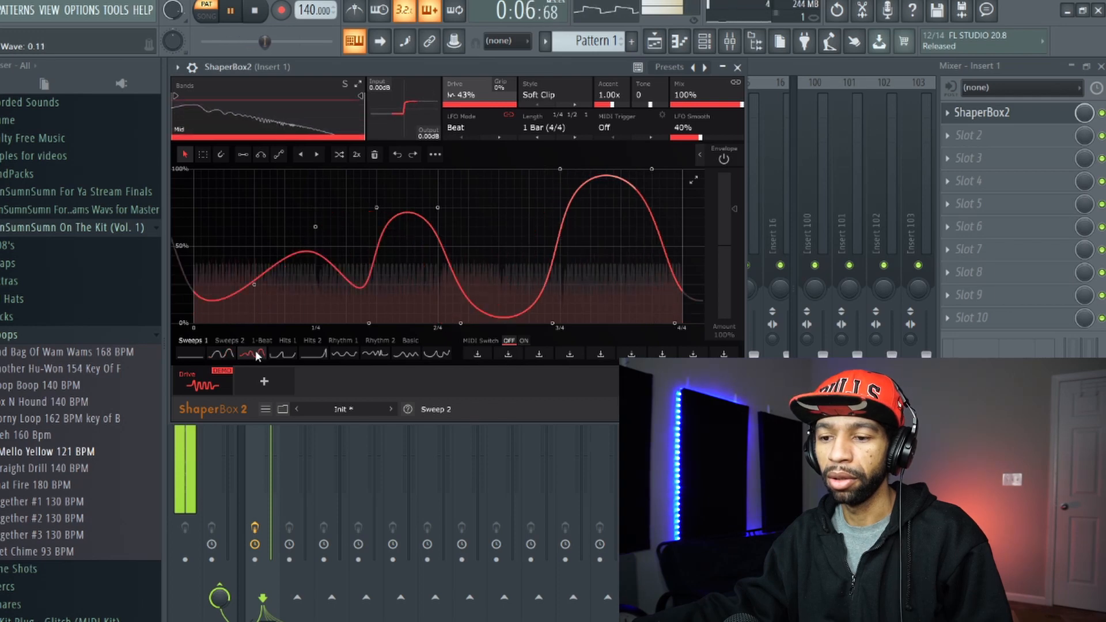
left_click(286, 353)
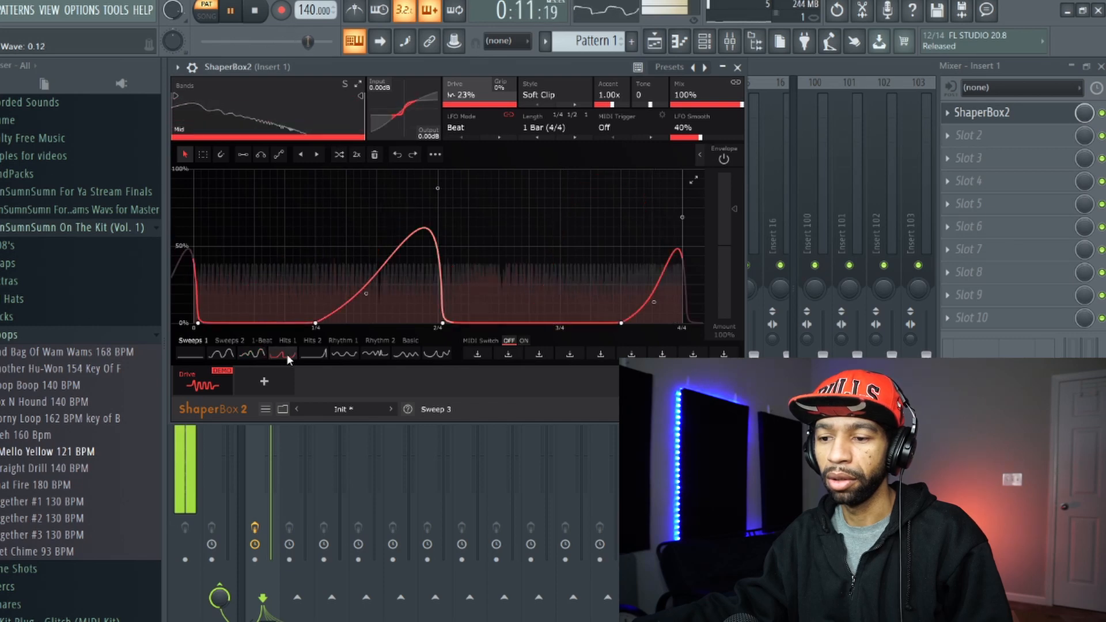
left_click(341, 351)
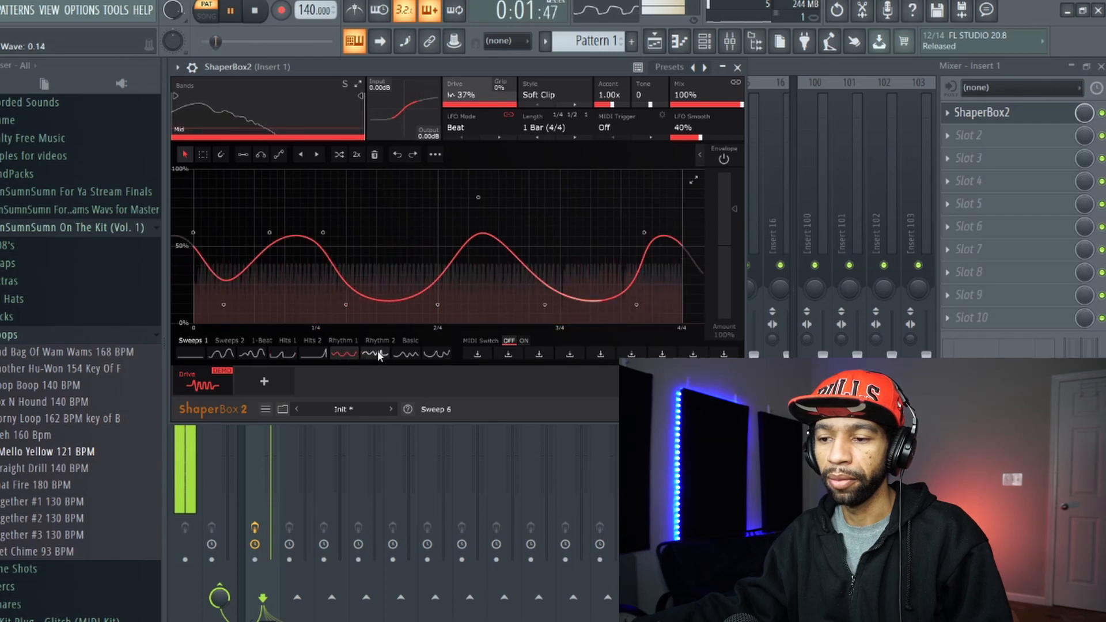
left_click(376, 354)
left_click(271, 340)
left_click(286, 354)
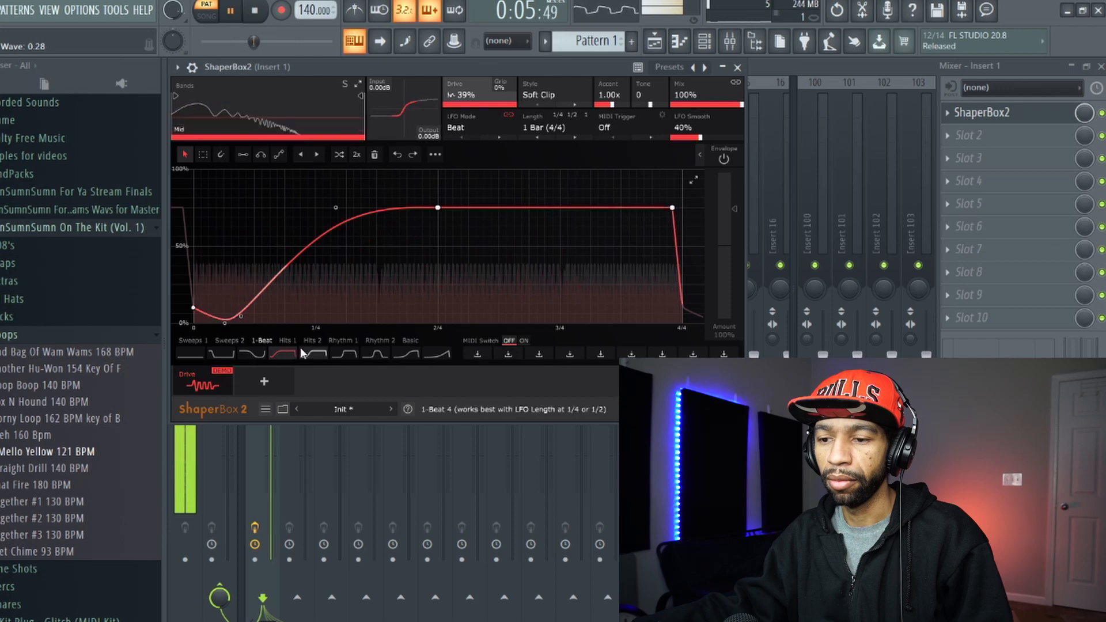
Step: Try the last three waves of the Rhythm 1 set and raise Drive to about 68% on the last one
left_click(339, 342)
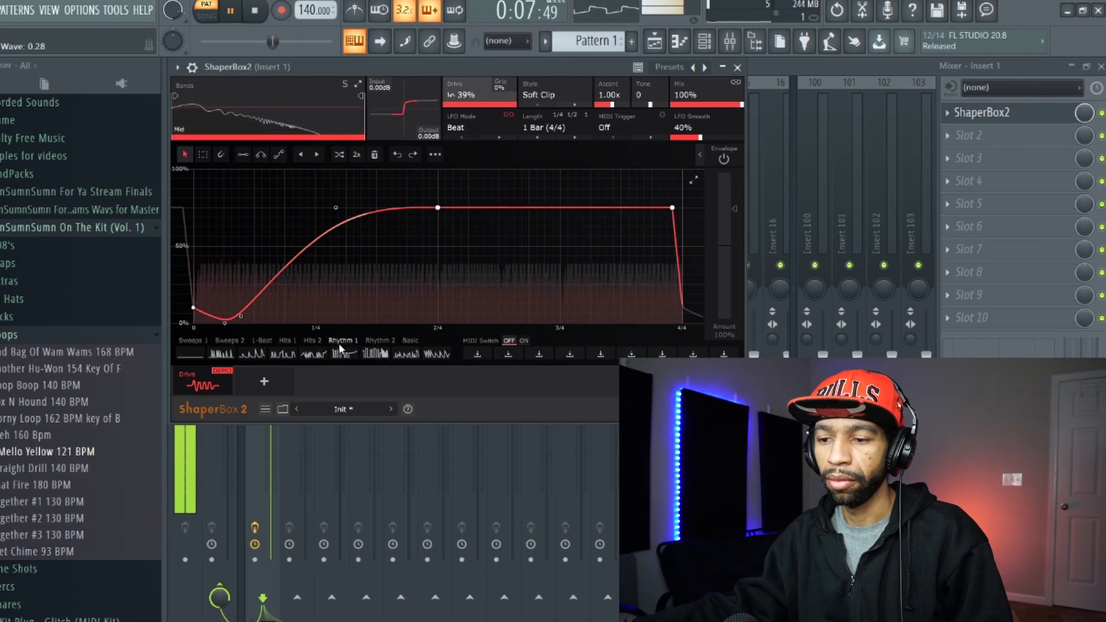
left_click(374, 355)
left_click(403, 353)
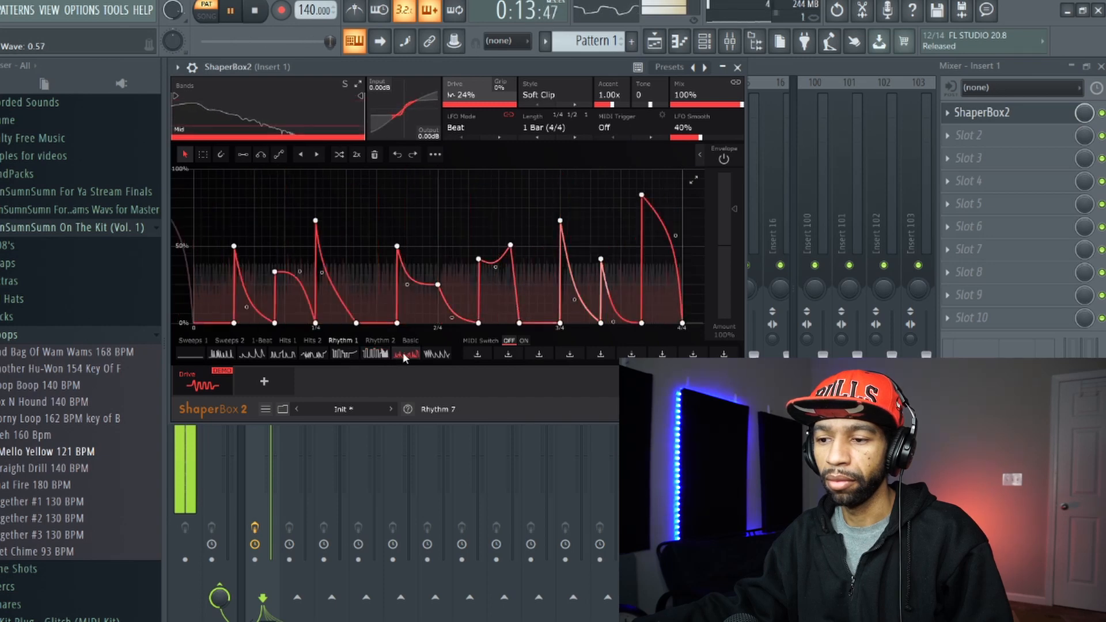
left_click(434, 354)
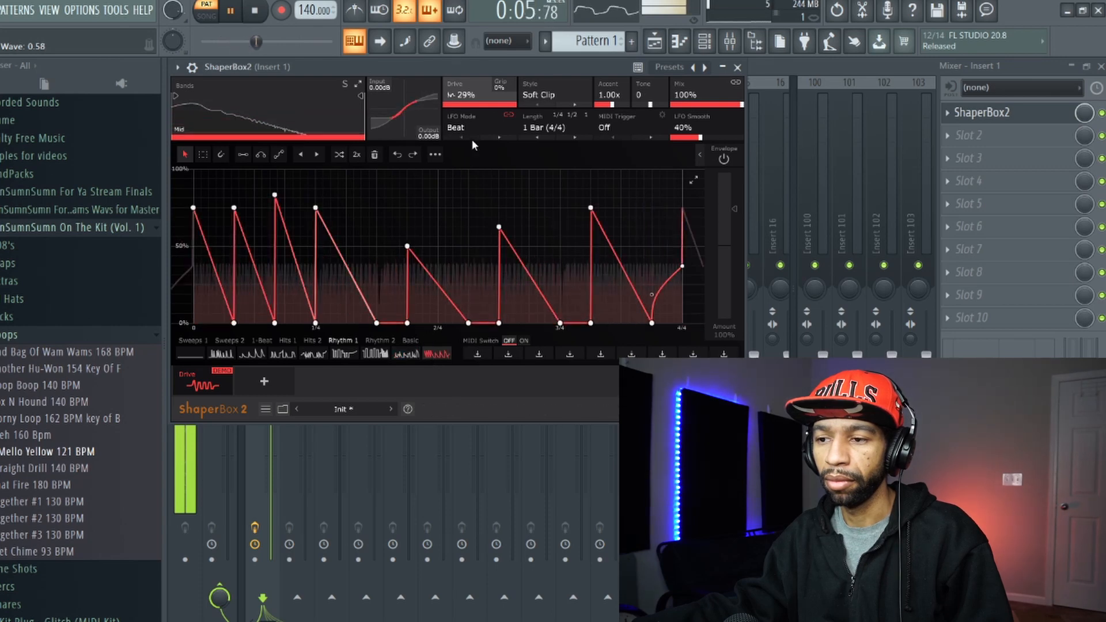
left_click_drag(473, 96, 474, 52)
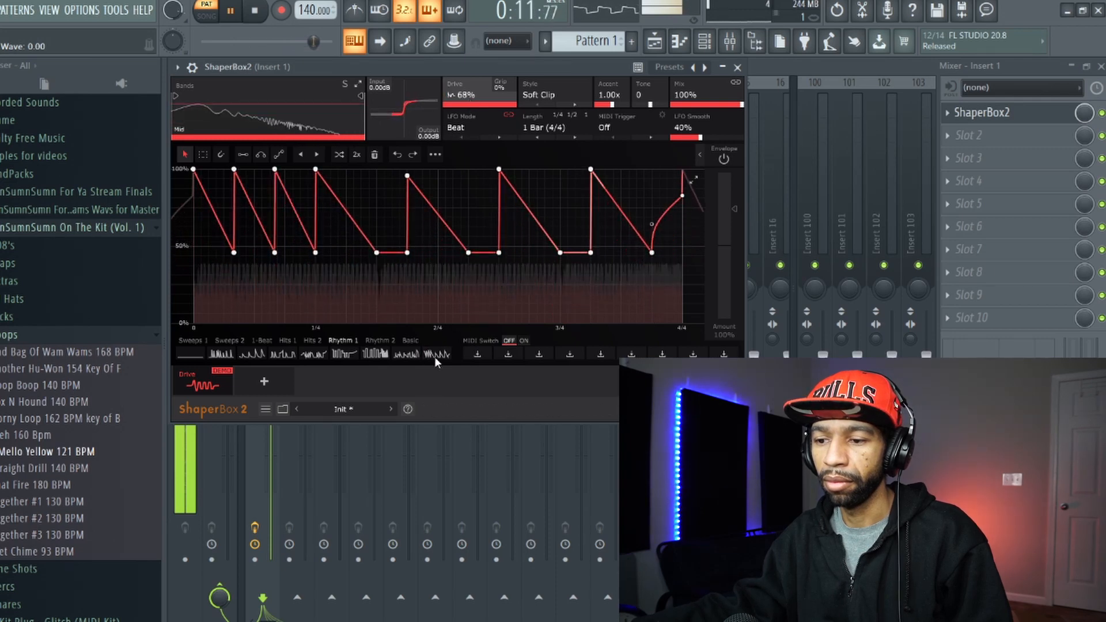
Step: Try Rhythm Edge 14 and the wave before it, raise Drive to about 38% on the latter, and stop playback
left_click(380, 340)
left_click(372, 353)
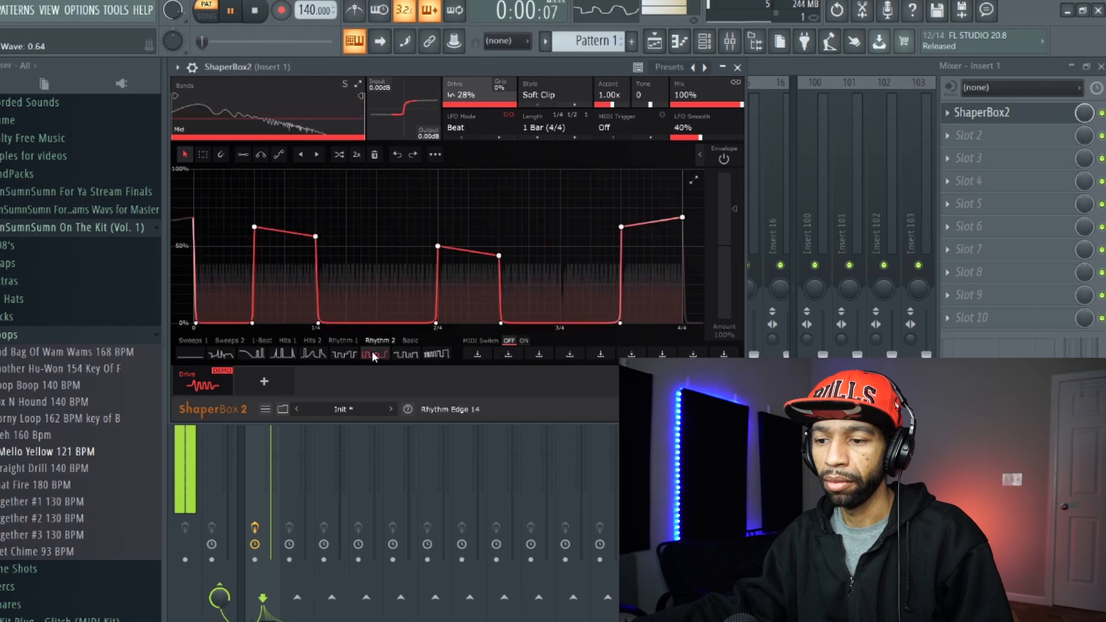
left_click(340, 356)
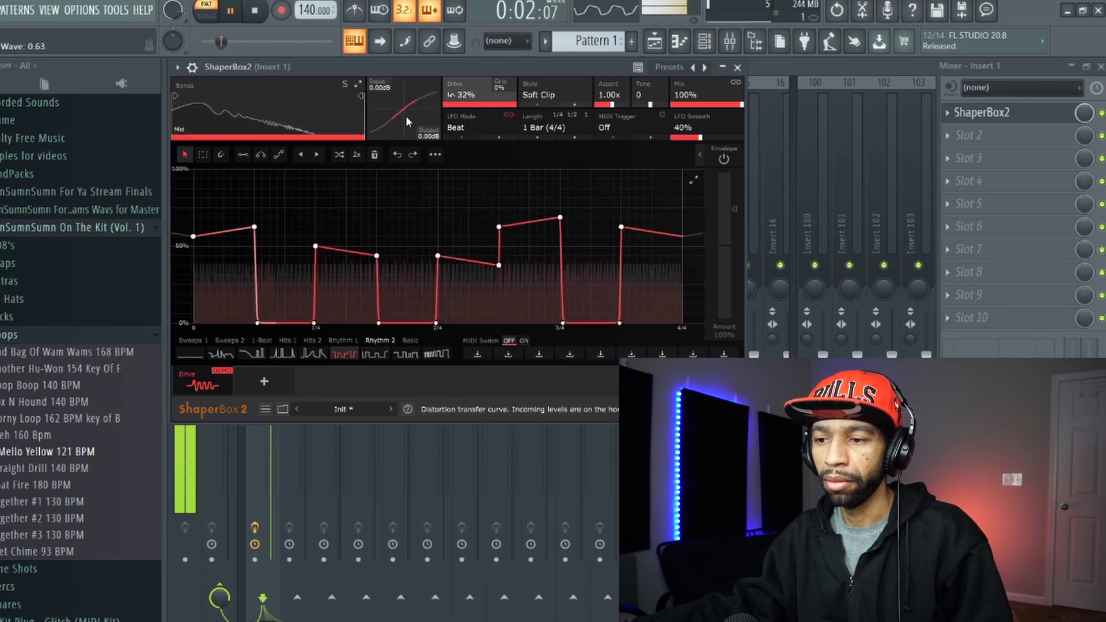
left_click_drag(482, 105, 483, 98)
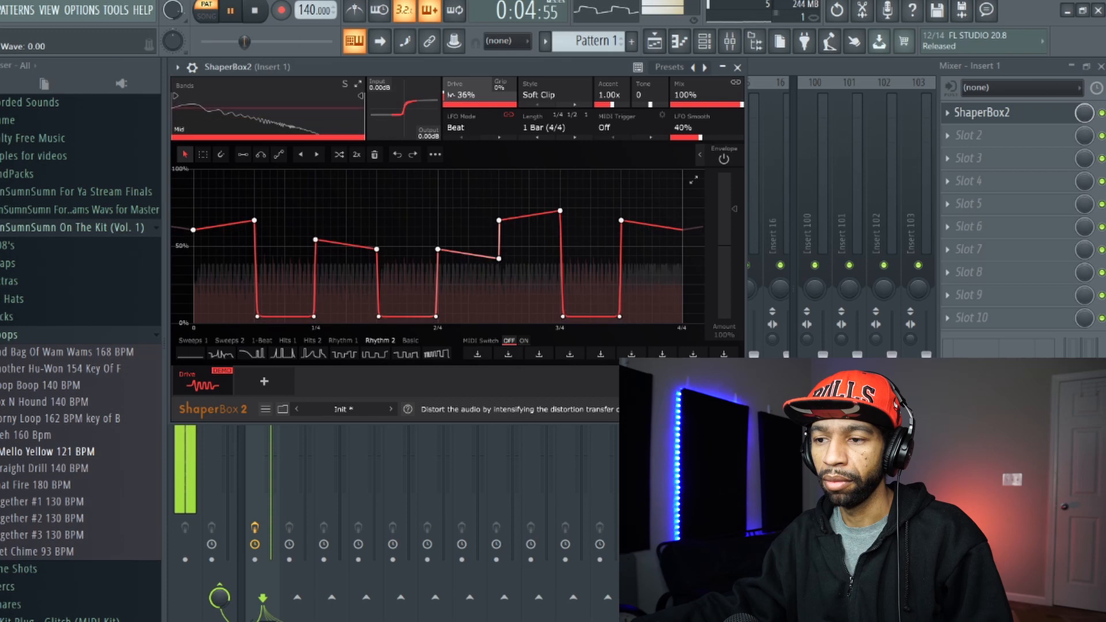
left_click(257, 11)
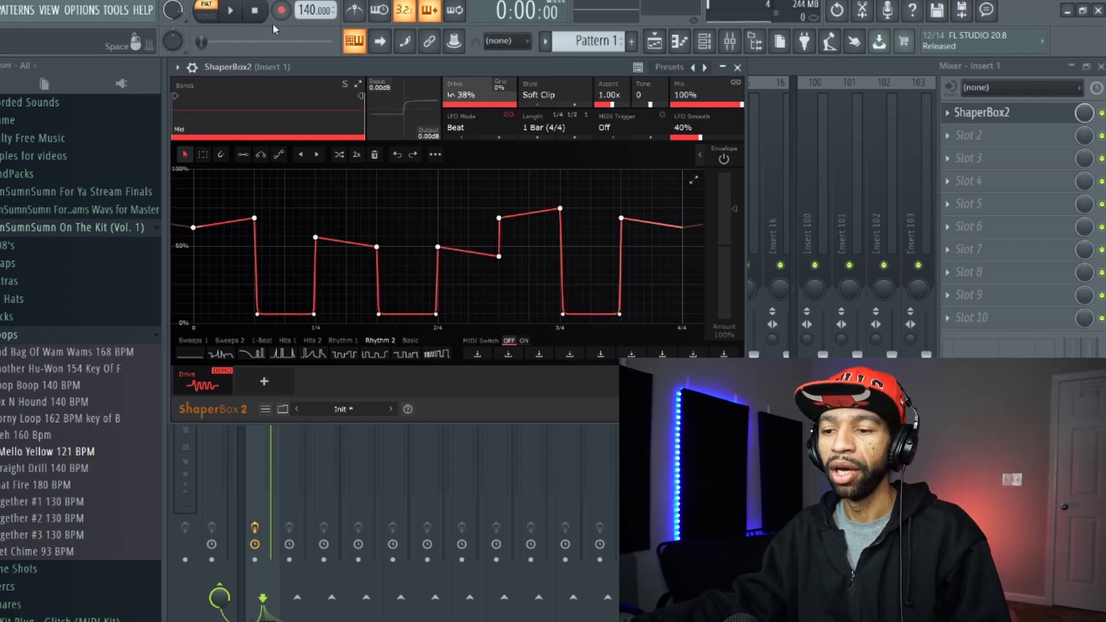
Step: Reshape the drive curve into sharp peaks during playback by moving its points, placing one at position 1.38/4 with 56% drive
left_click_drag(257, 218, 296, 194)
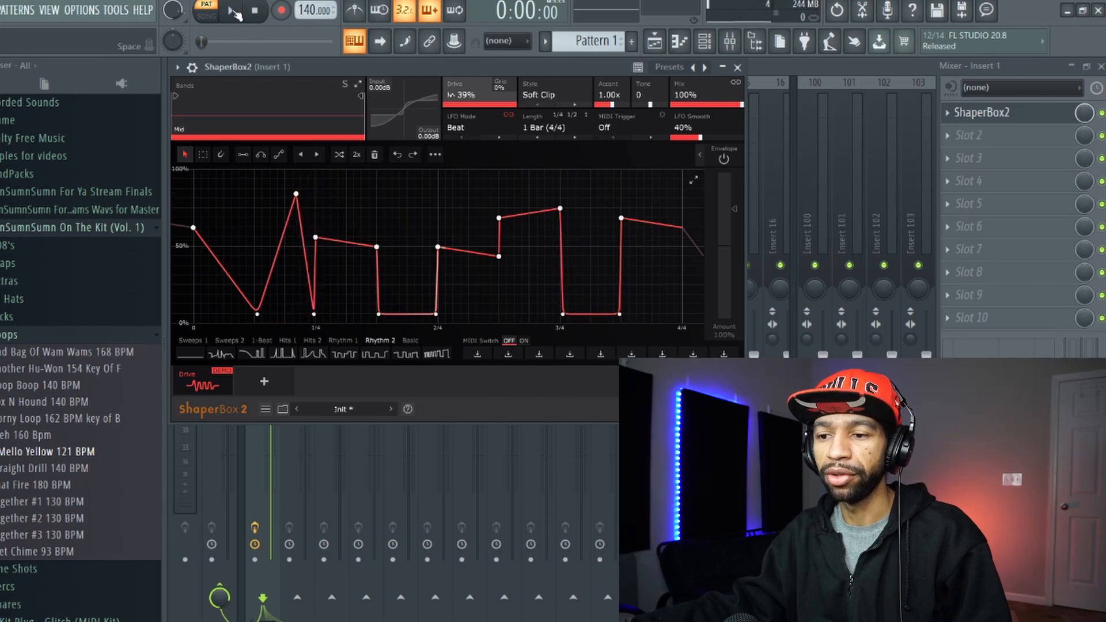
left_click(234, 11)
left_click_drag(315, 238, 379, 210)
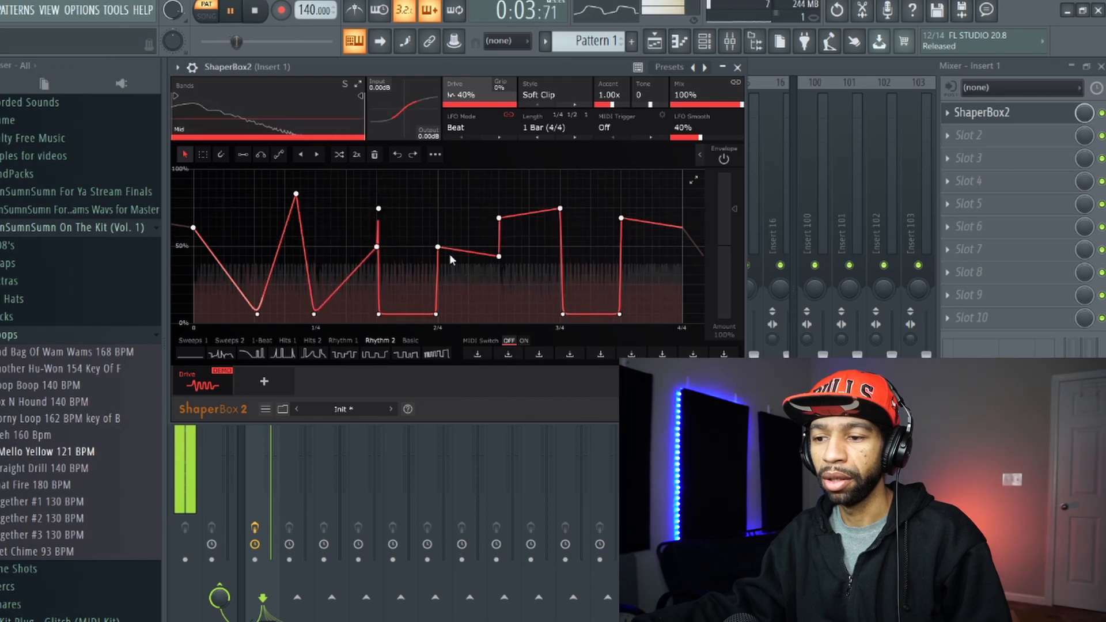
left_click_drag(439, 246, 499, 322)
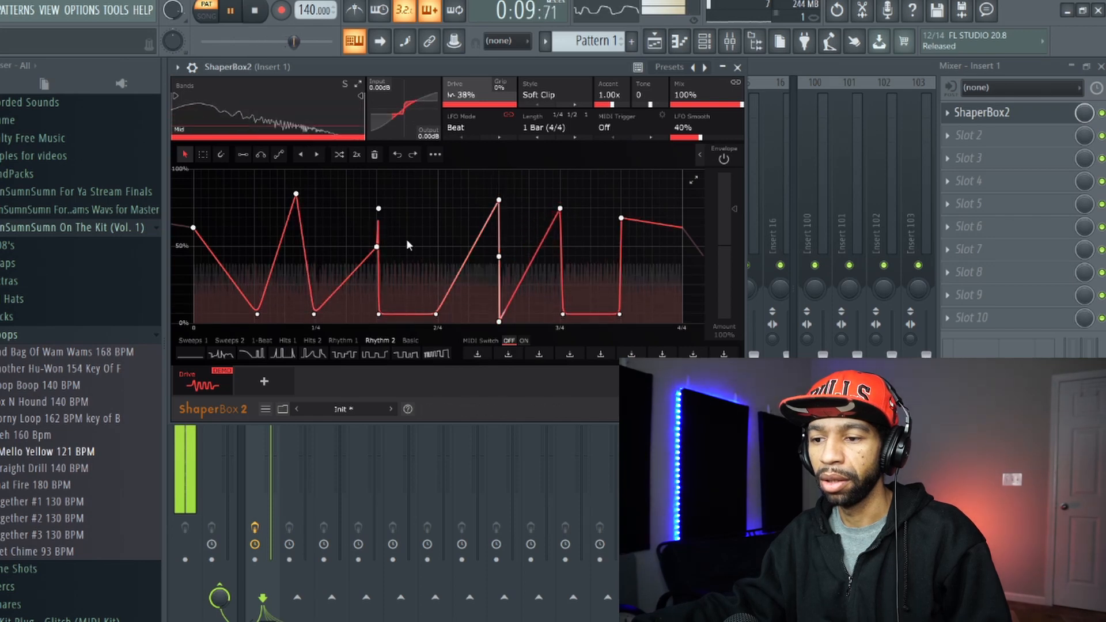
left_click_drag(376, 246, 361, 236)
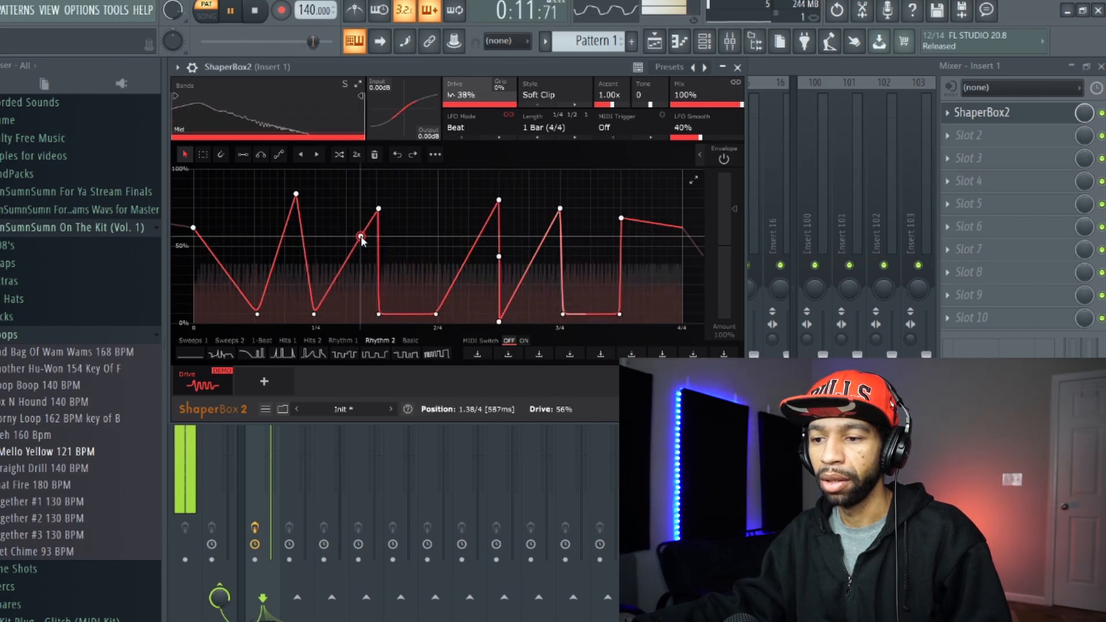
left_click(257, 12)
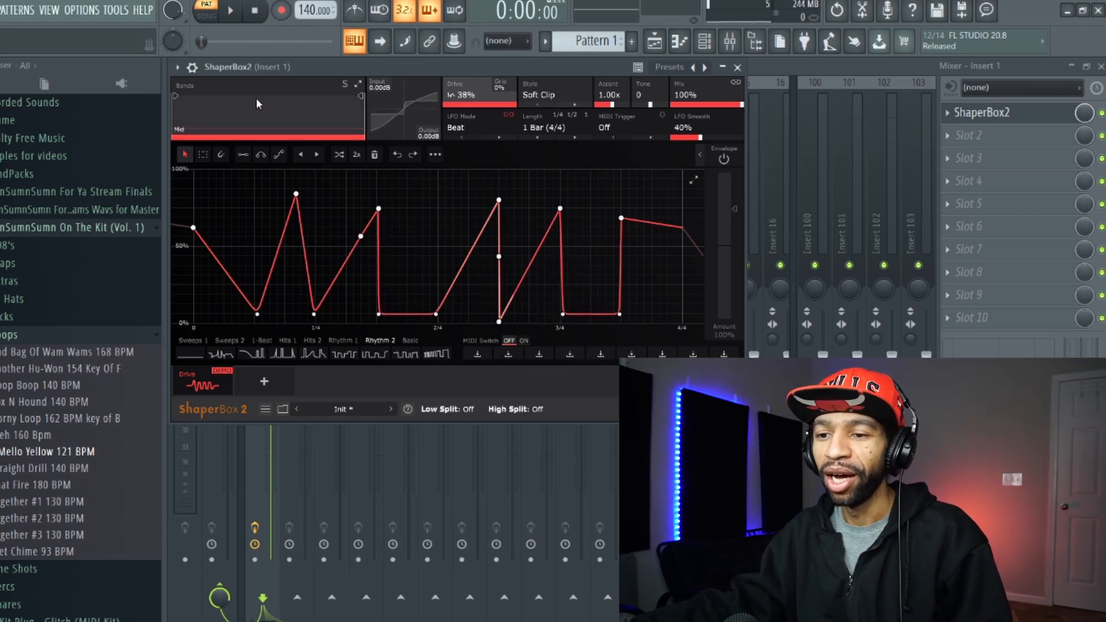
Step: Apply the sixth wave of the Hits 1 set to the Drive shaper and play the pattern to hear it
left_click(280, 342)
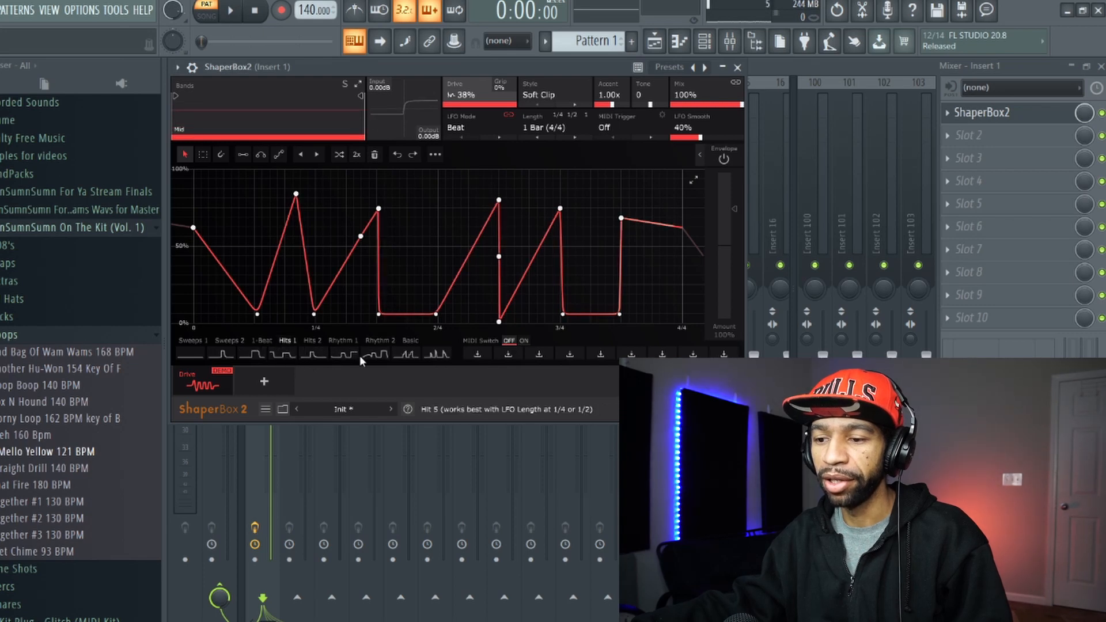
left_click(374, 355)
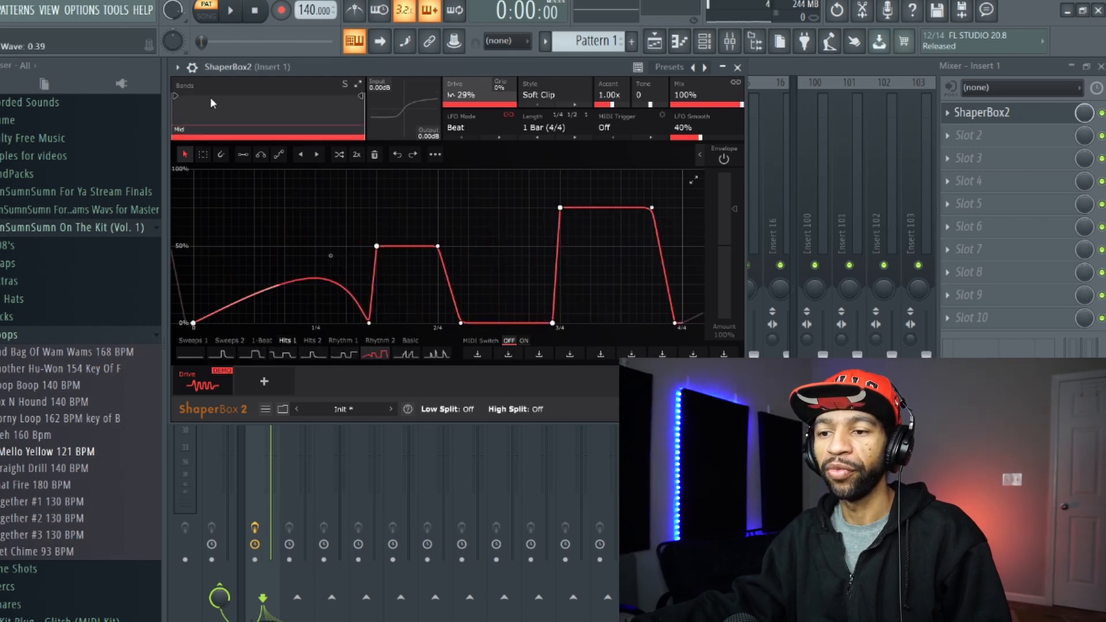
left_click(233, 10)
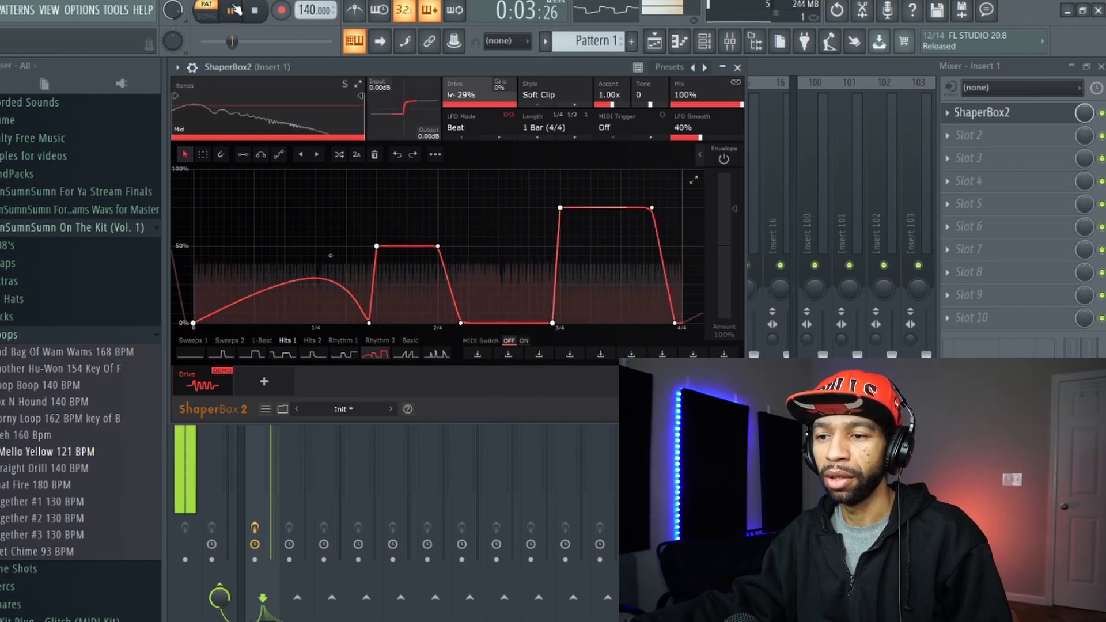
left_click(254, 10)
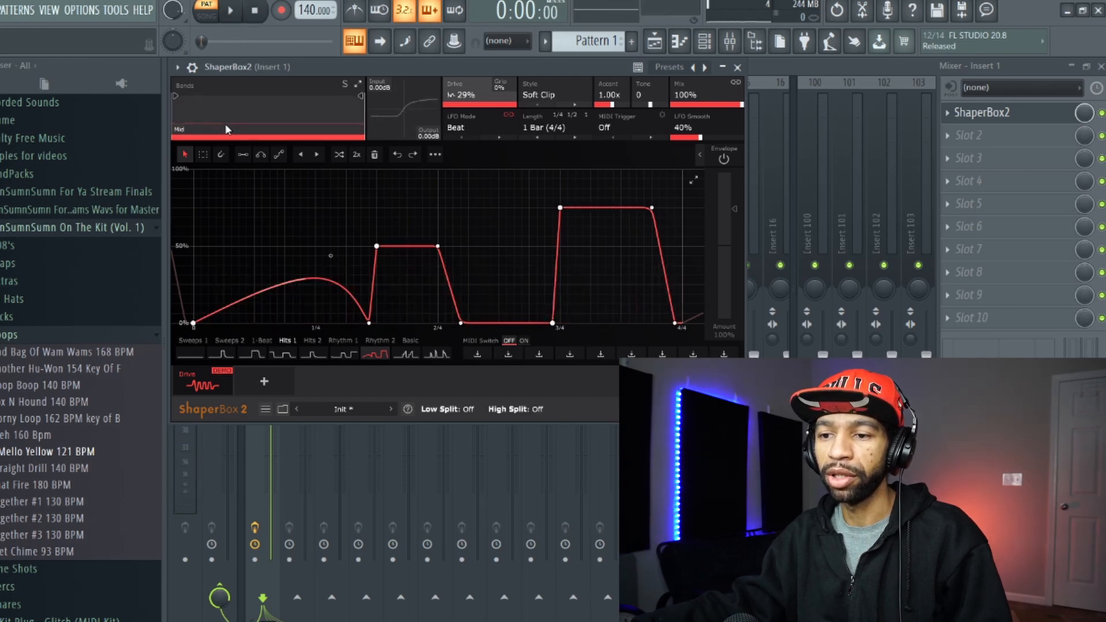
Step: Try a high split at about 110 Hz with the High band selected, and turn that split off again
left_click_drag(358, 97, 233, 96)
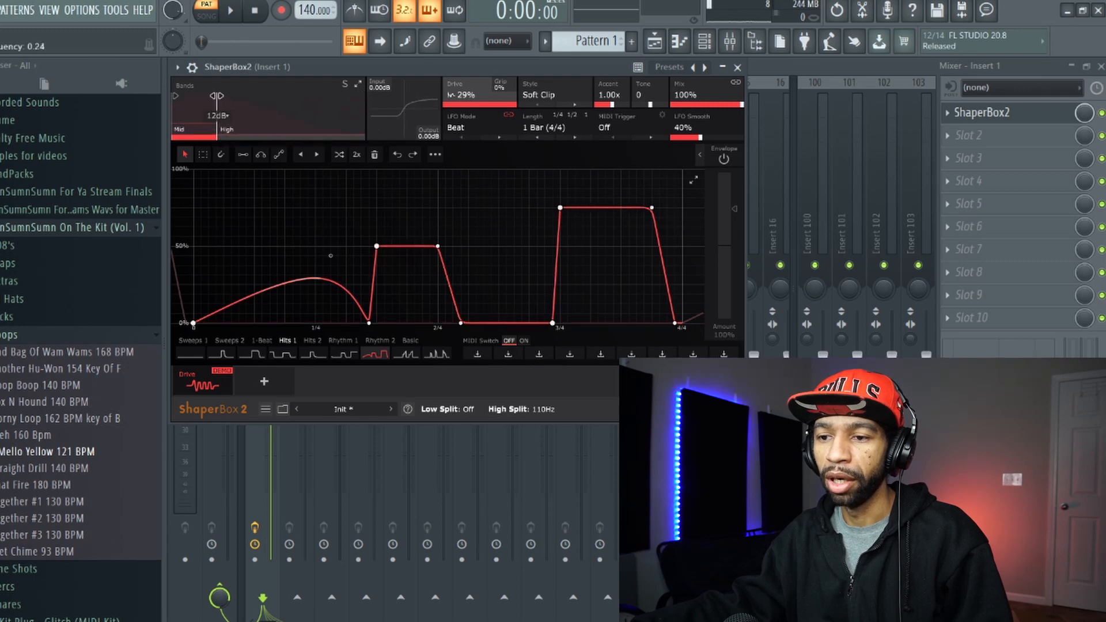
left_click(237, 96)
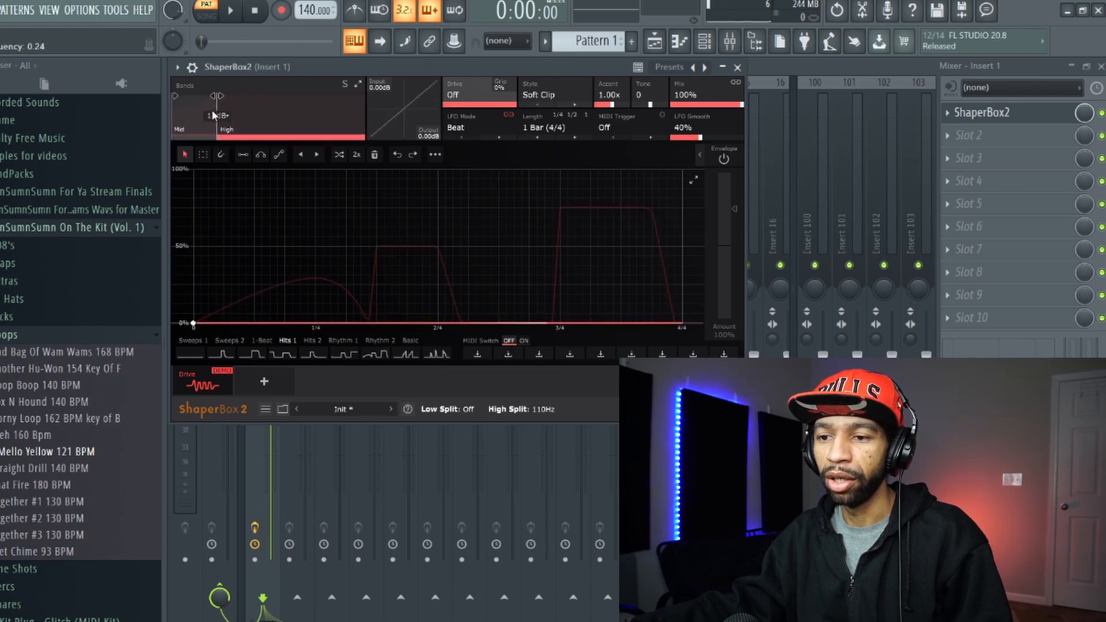
left_click_drag(349, 96, 364, 97)
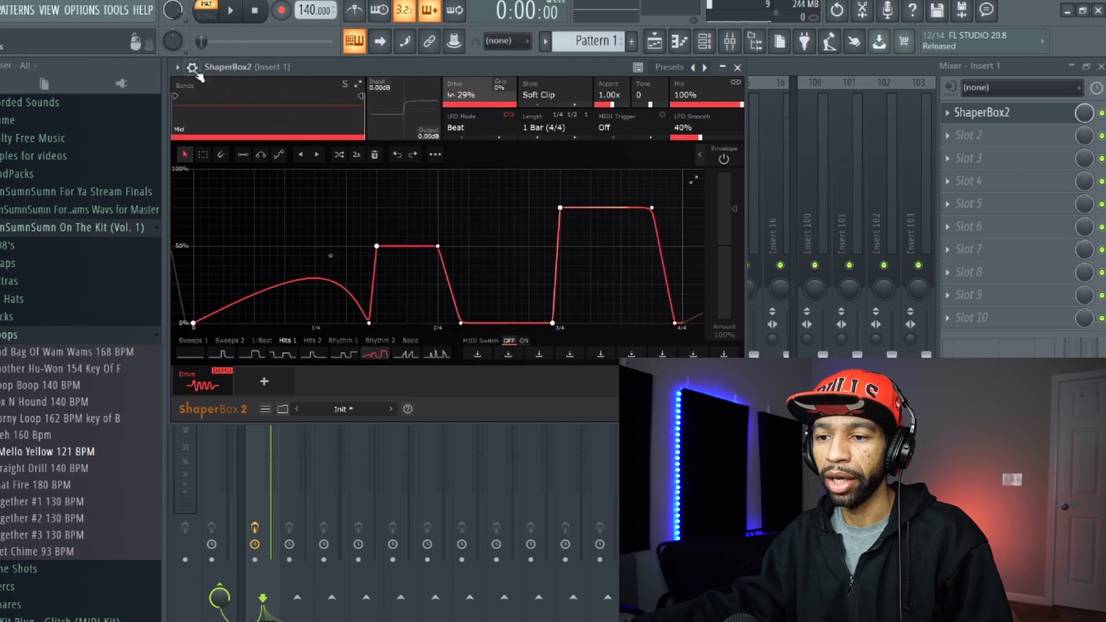
Step: Split the bands at about 337 Hz and 2.61 kHz, and apply and audition the Hit 3 wave on the Low band
left_click_drag(175, 96, 250, 96)
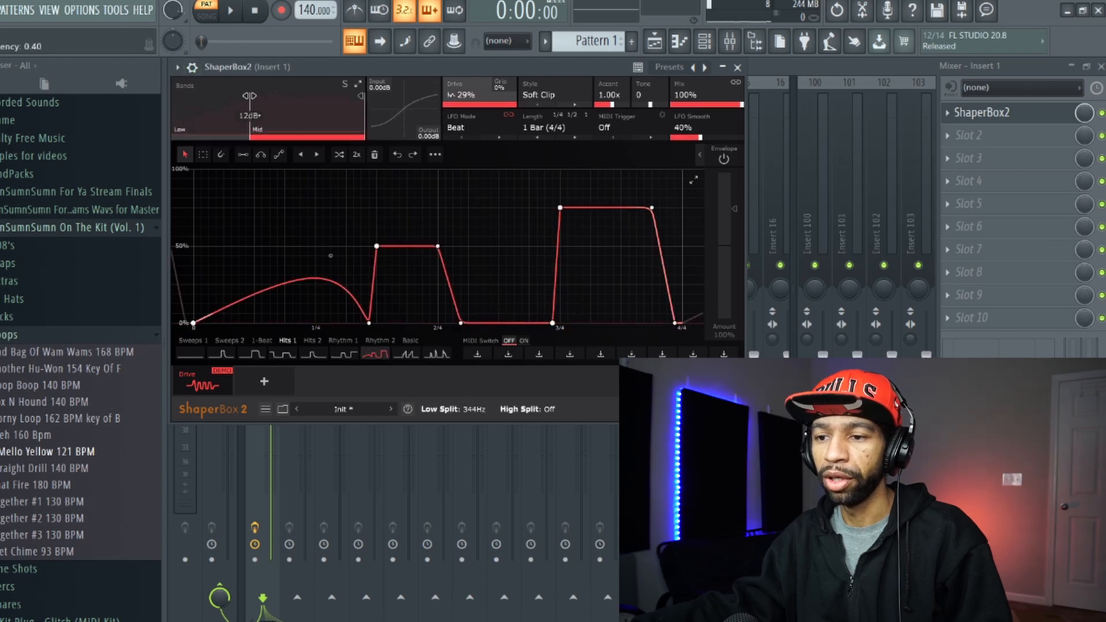
left_click_drag(360, 96, 306, 96)
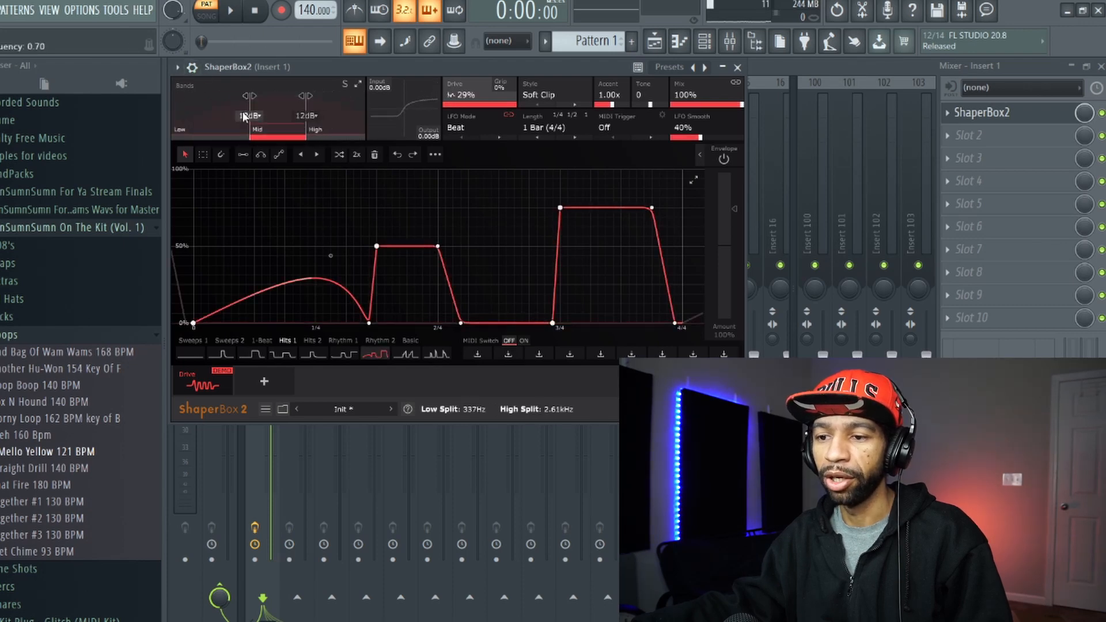
left_click(216, 112)
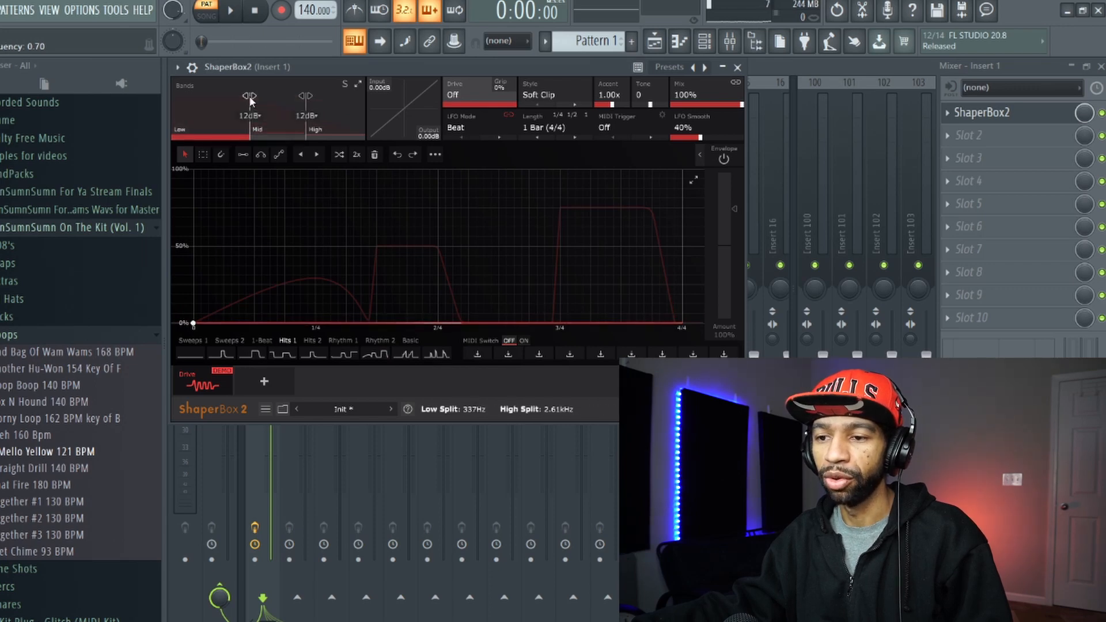
left_click(285, 355)
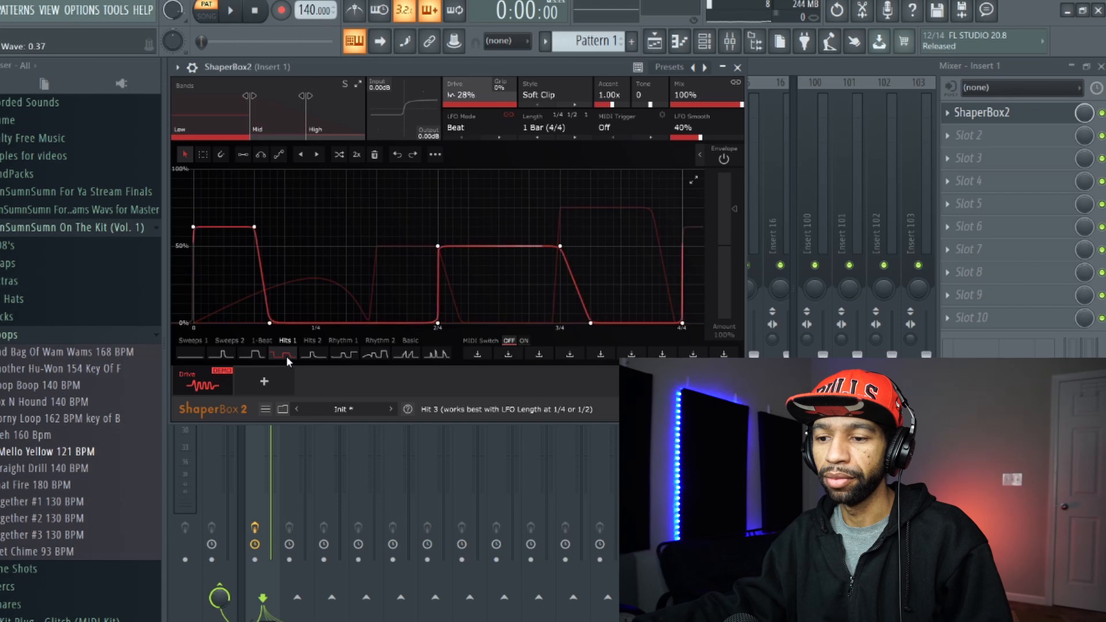
left_click(230, 10)
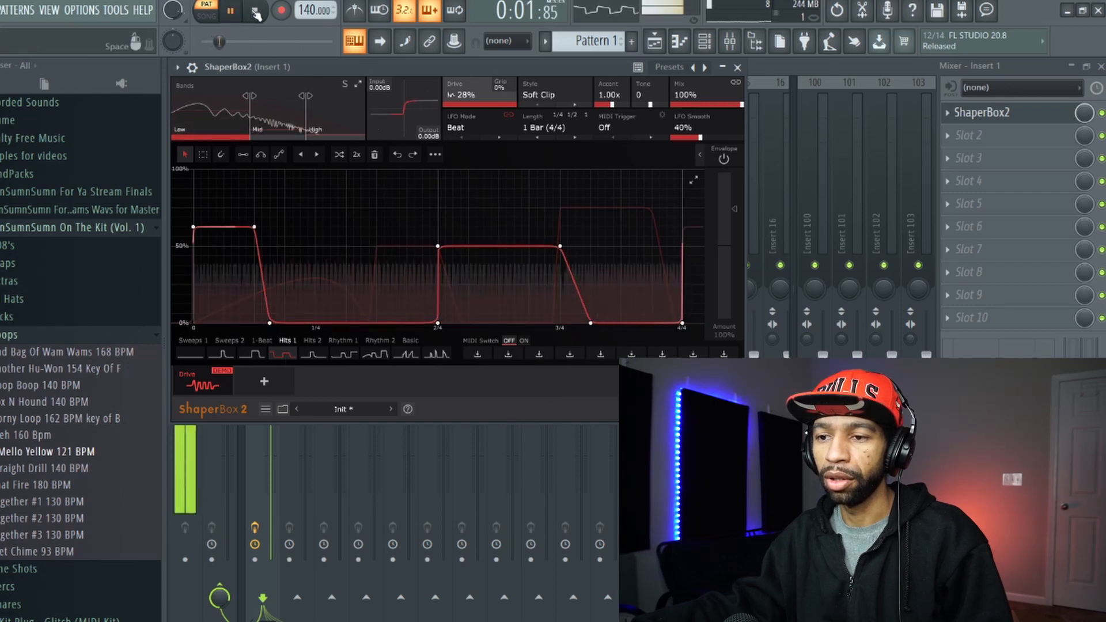
left_click(256, 13)
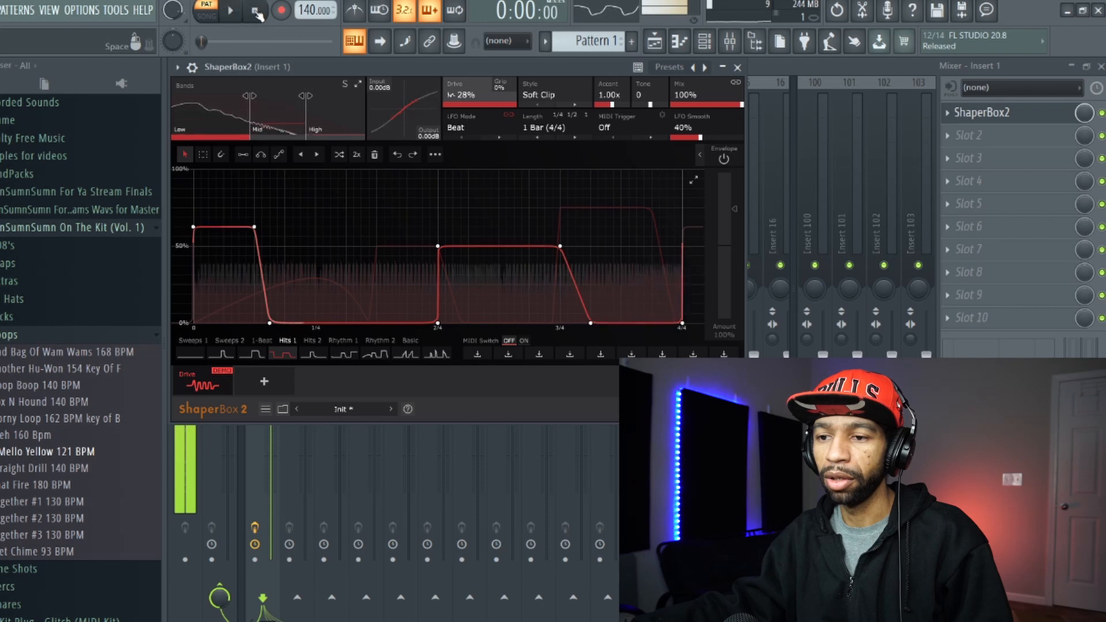
Step: Apply the Rhythm 16 wave to the High band after trying a Hits 1 wave, and audition it with the pattern
left_click(323, 123)
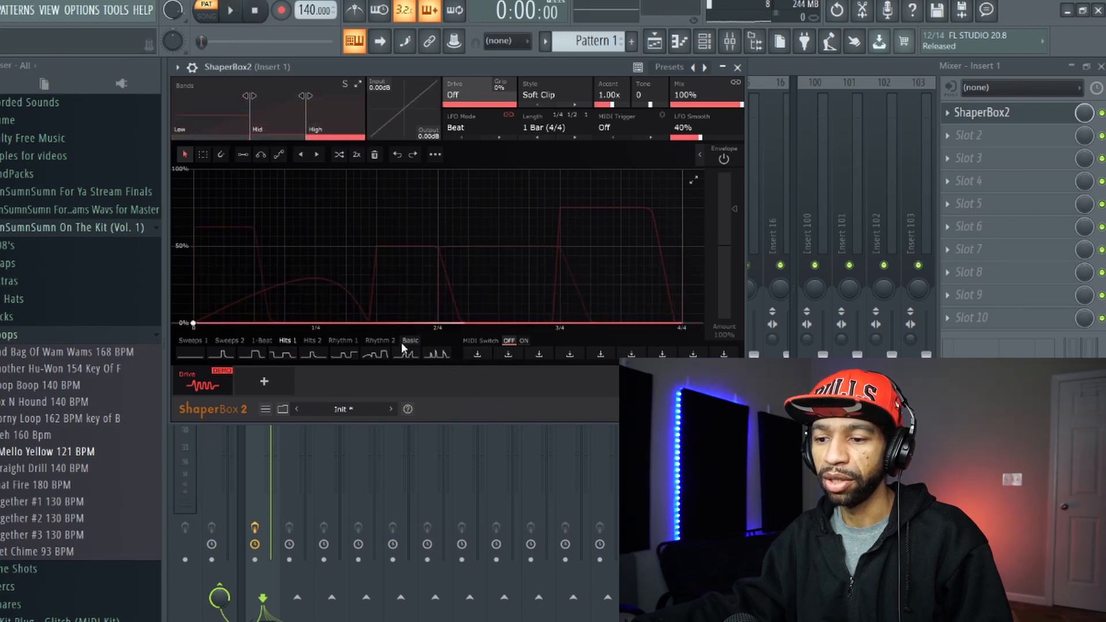
left_click(314, 354)
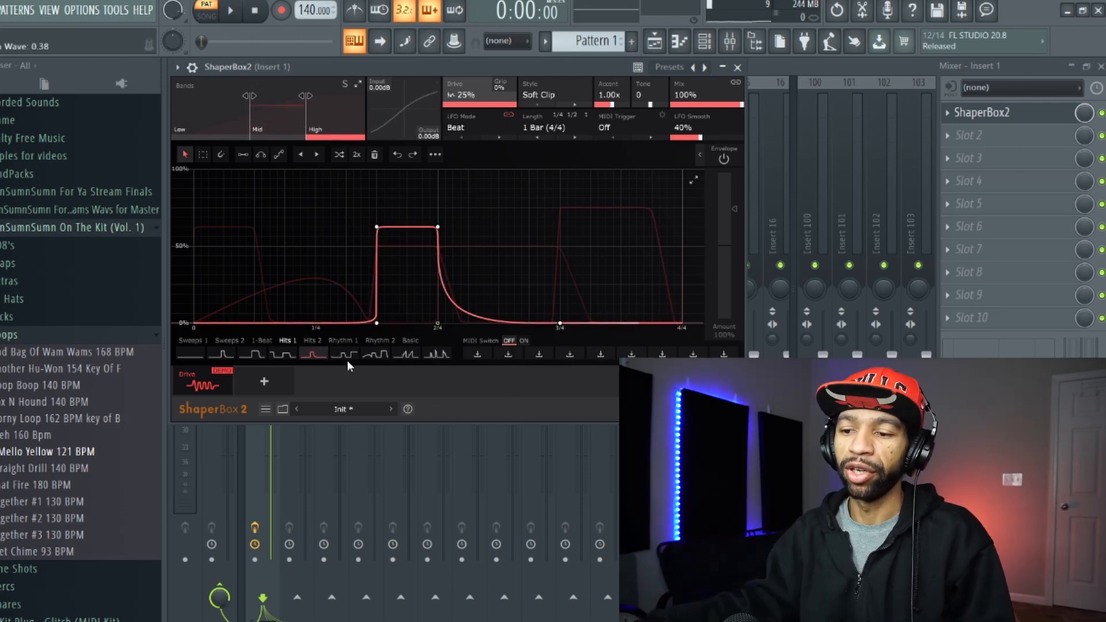
left_click(373, 341)
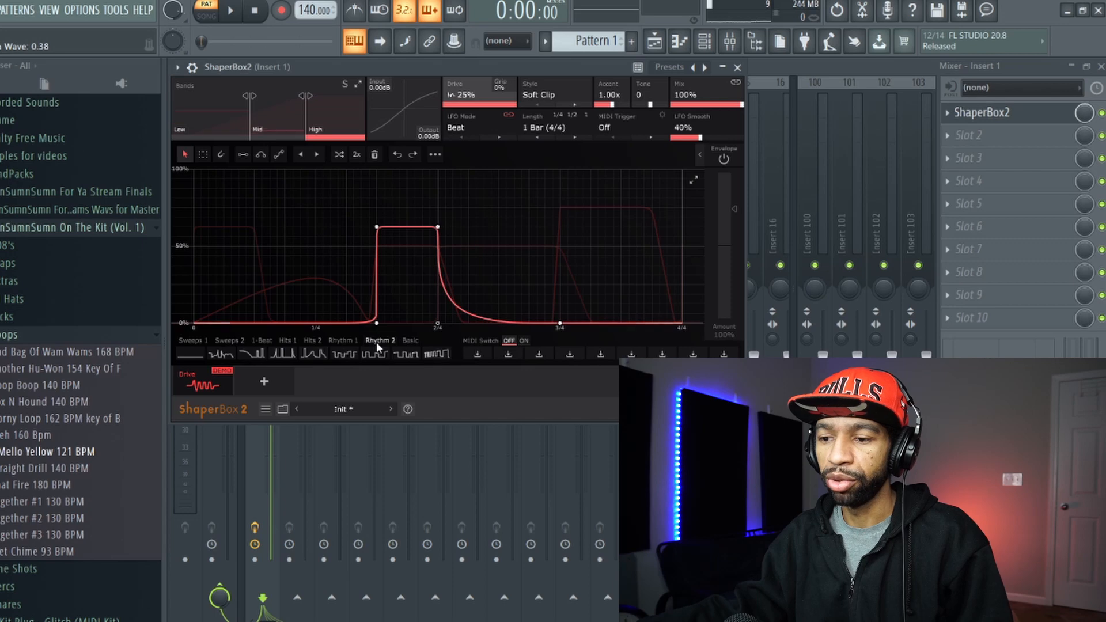
left_click(431, 355)
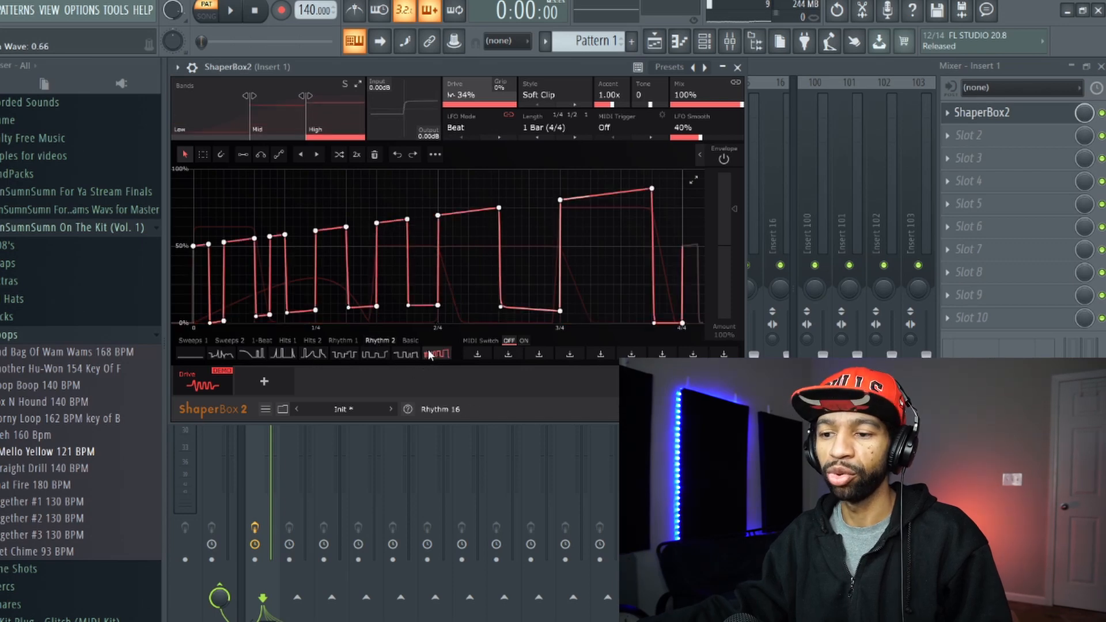
left_click(241, 11)
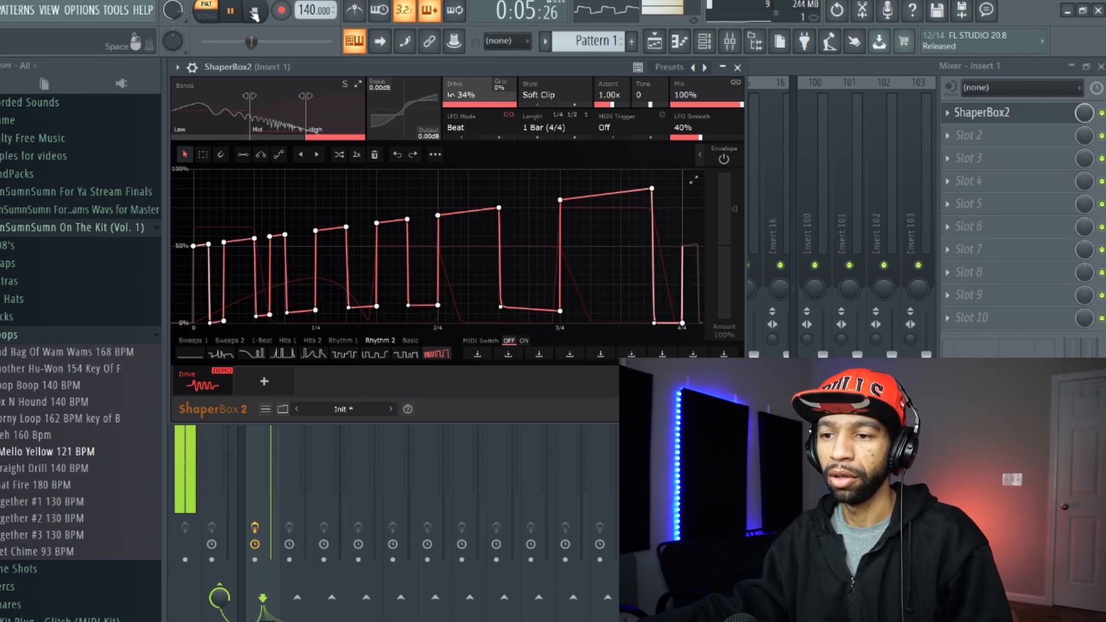
left_click(253, 13)
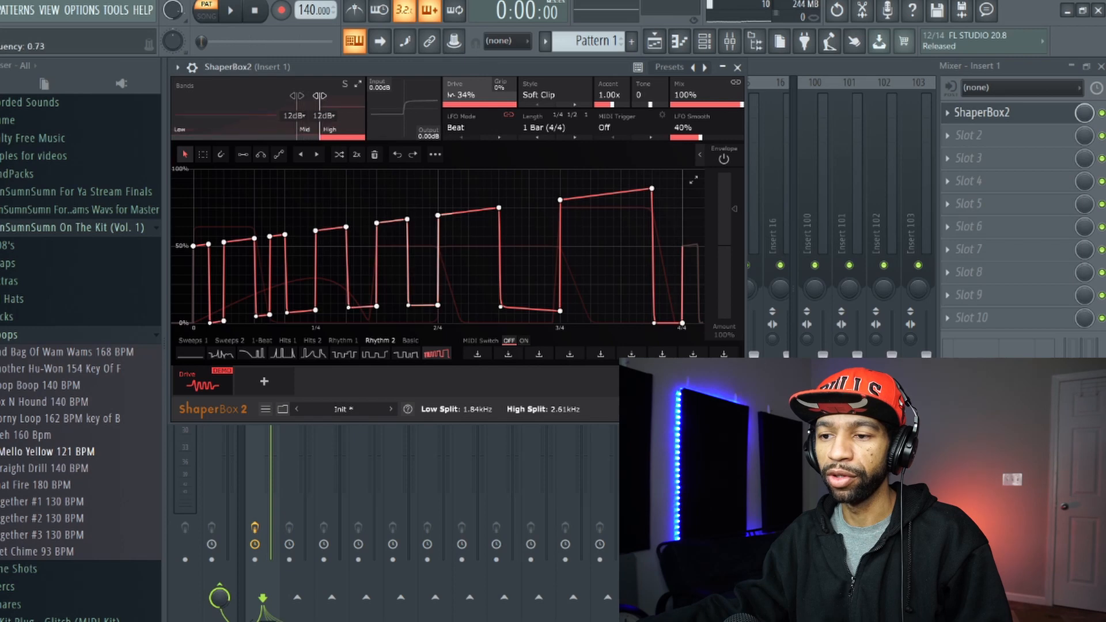
Step: Raise the low split to about 14.9 kHz with the high split off and play the pattern
double_click(311, 96)
left_click_drag(298, 100, 358, 96)
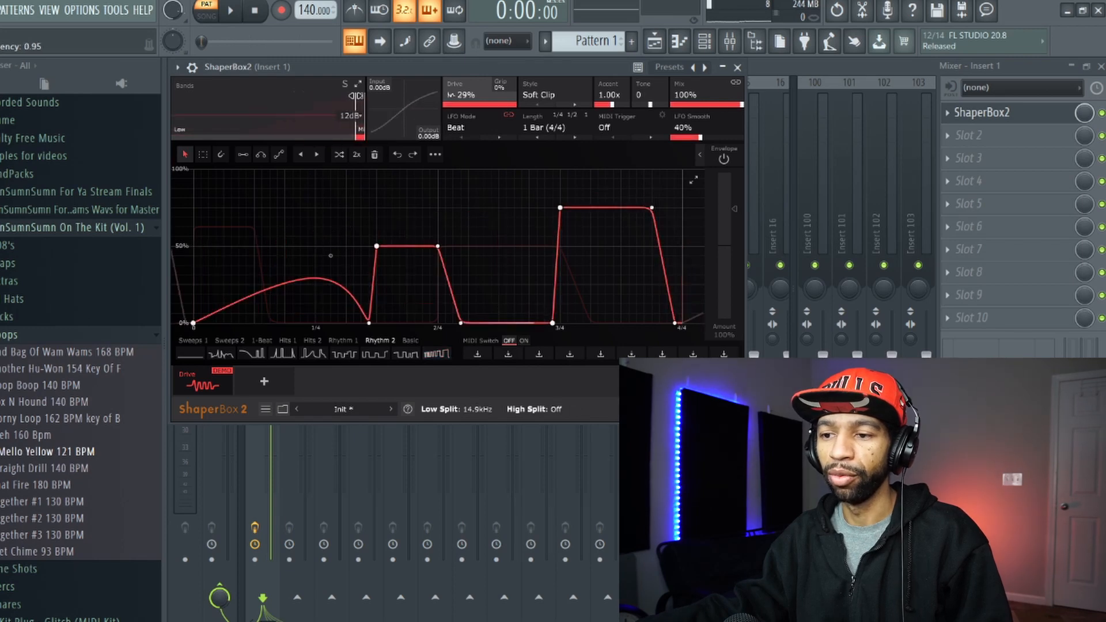
left_click(236, 11)
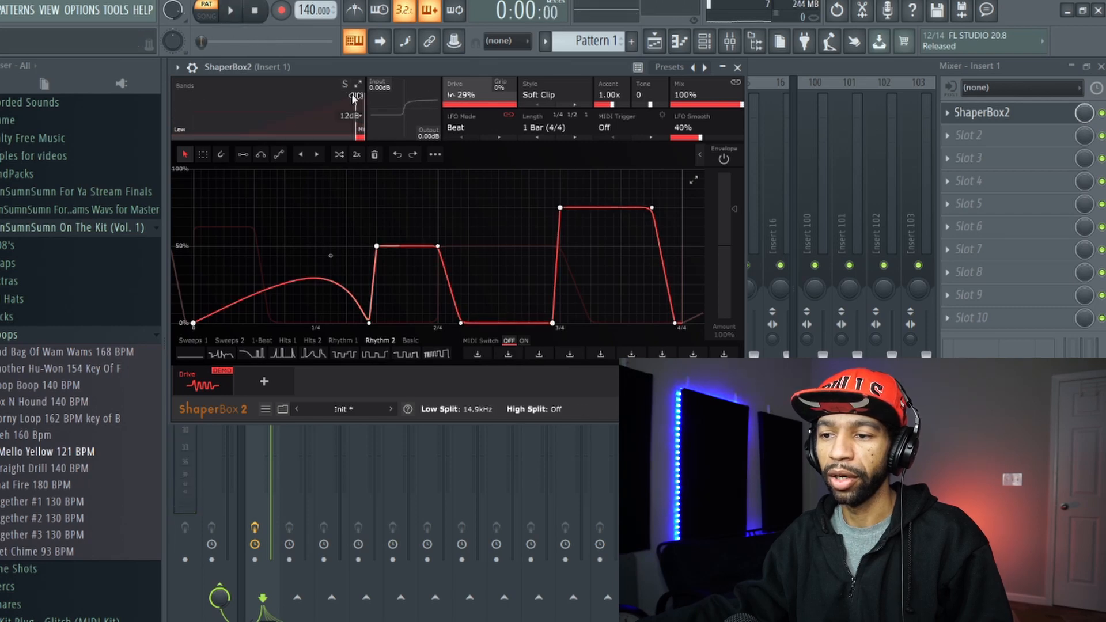
Step: Audition the pattern with splits at about 260 Hz and 1.50 kHz, and turn both splits off so Mid covers everything
left_click_drag(303, 95, 241, 95)
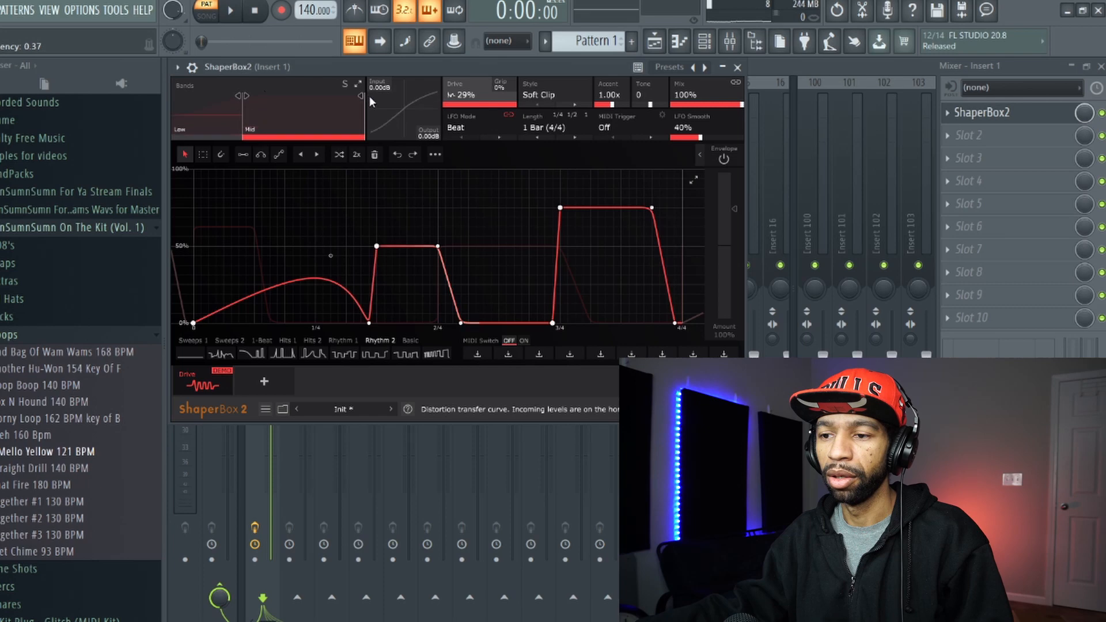
left_click_drag(361, 97, 325, 96)
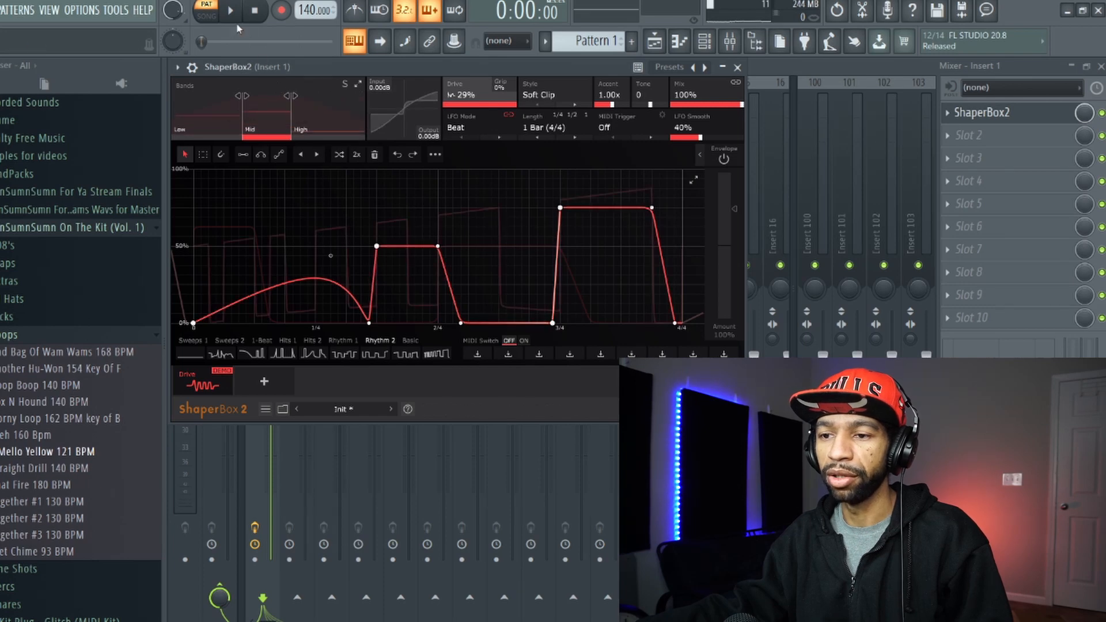
left_click(231, 13)
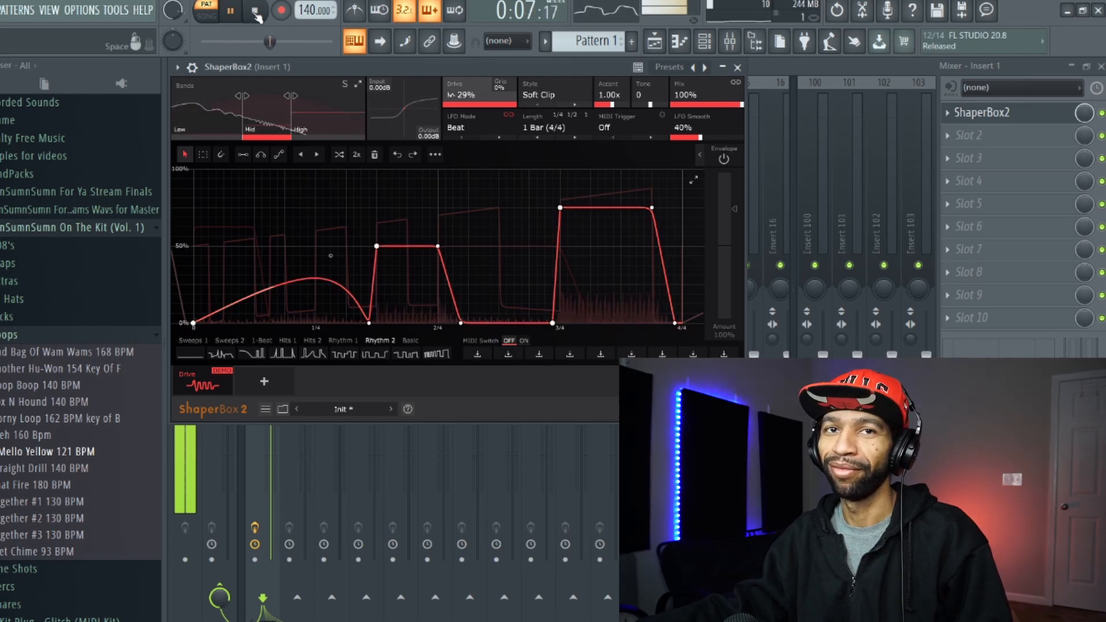
left_click(254, 13)
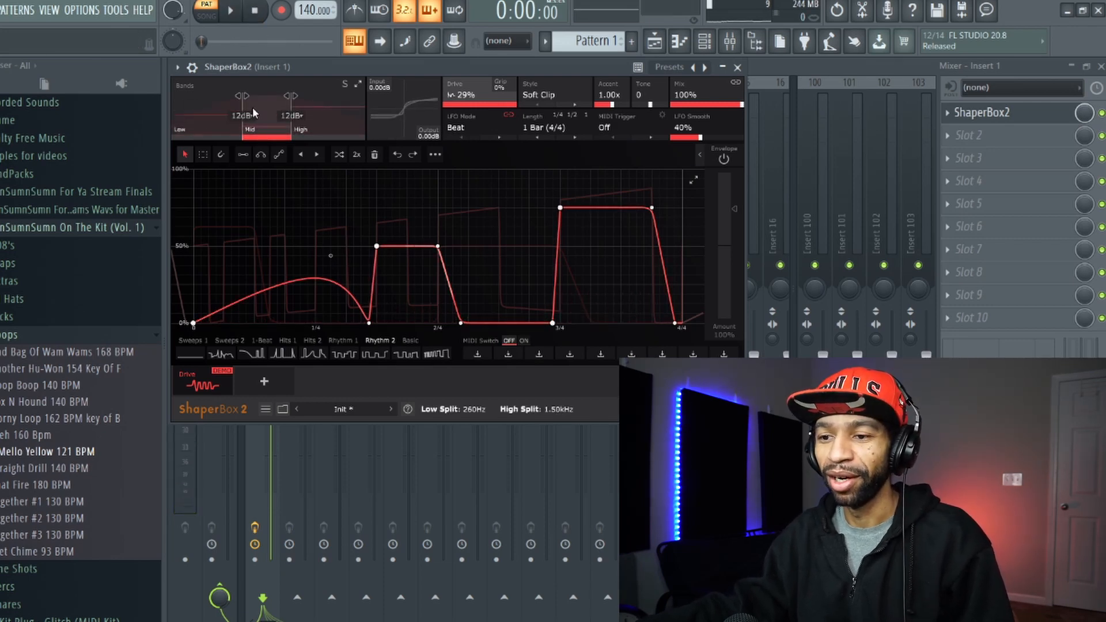
left_click_drag(244, 98, 174, 100)
left_click_drag(292, 100, 365, 101)
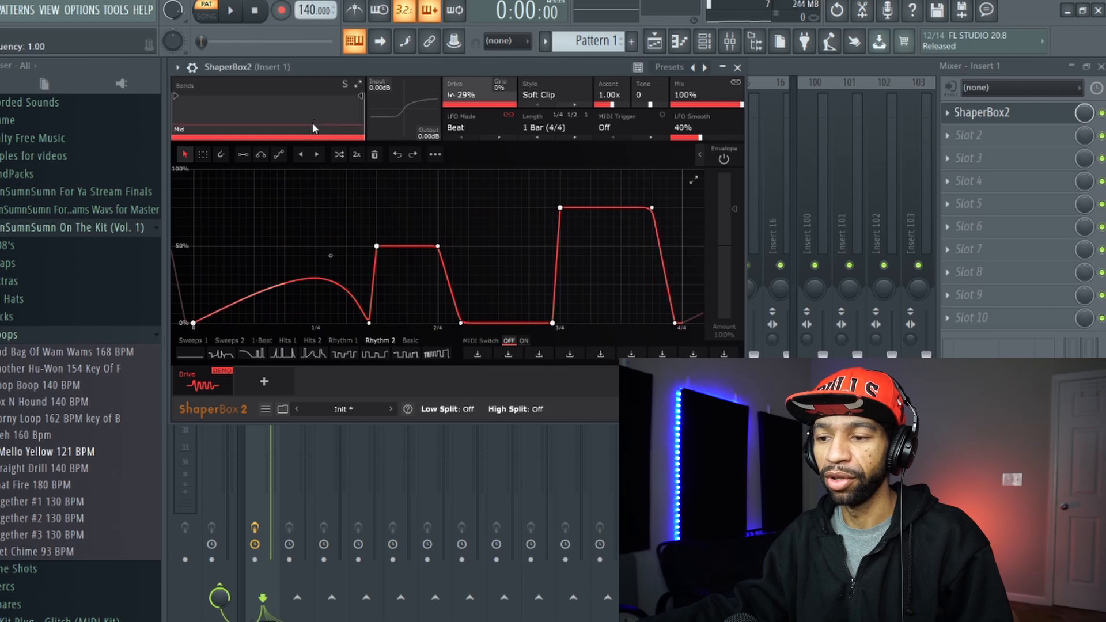
Step: Try the Hertz and Pitch LFO modes while the pattern plays, ending on Pitch, and stop playback
left_click(476, 129)
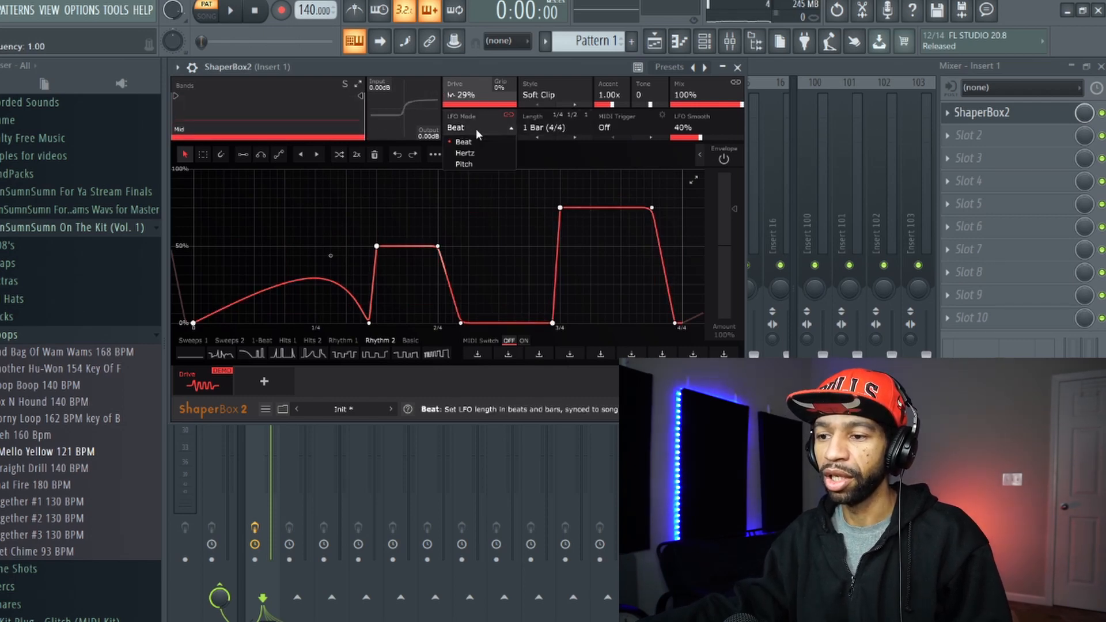
left_click(233, 14)
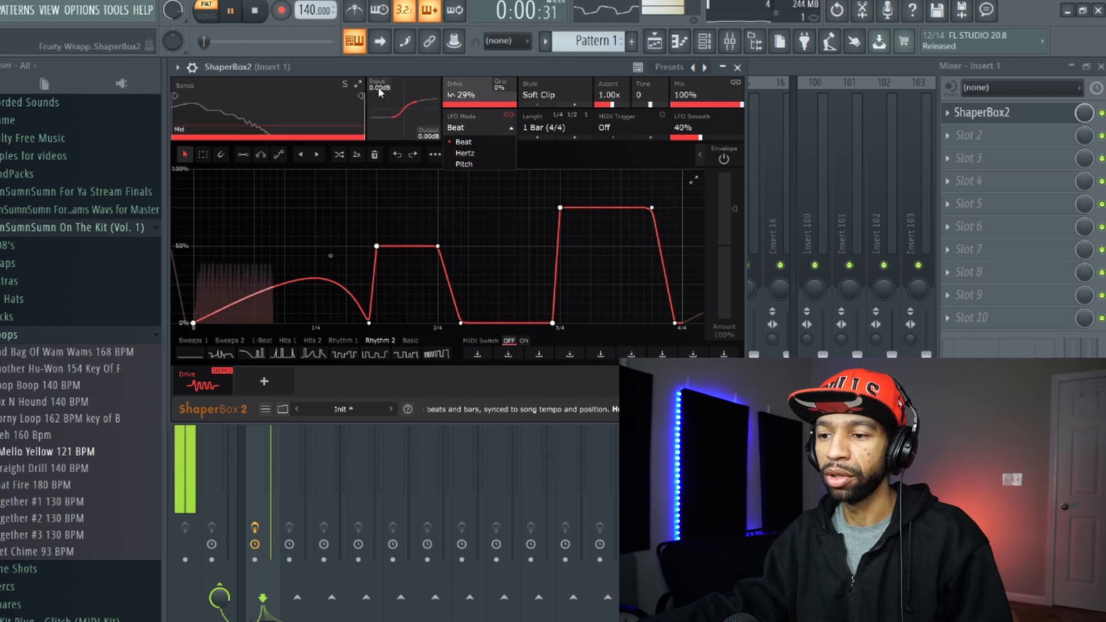
left_click(471, 152)
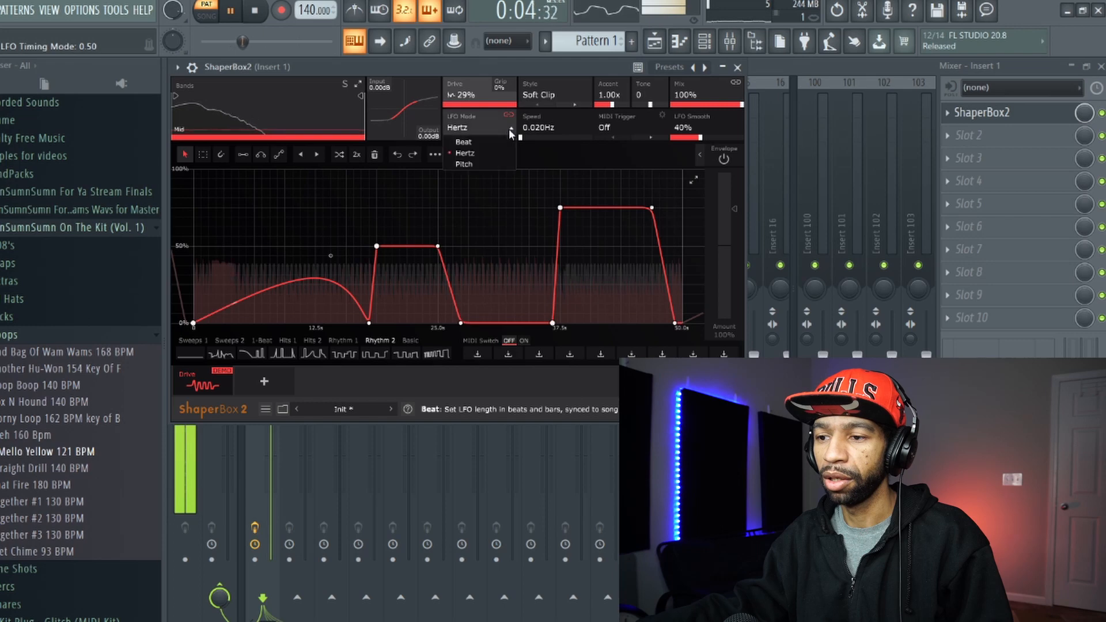
left_click(481, 162)
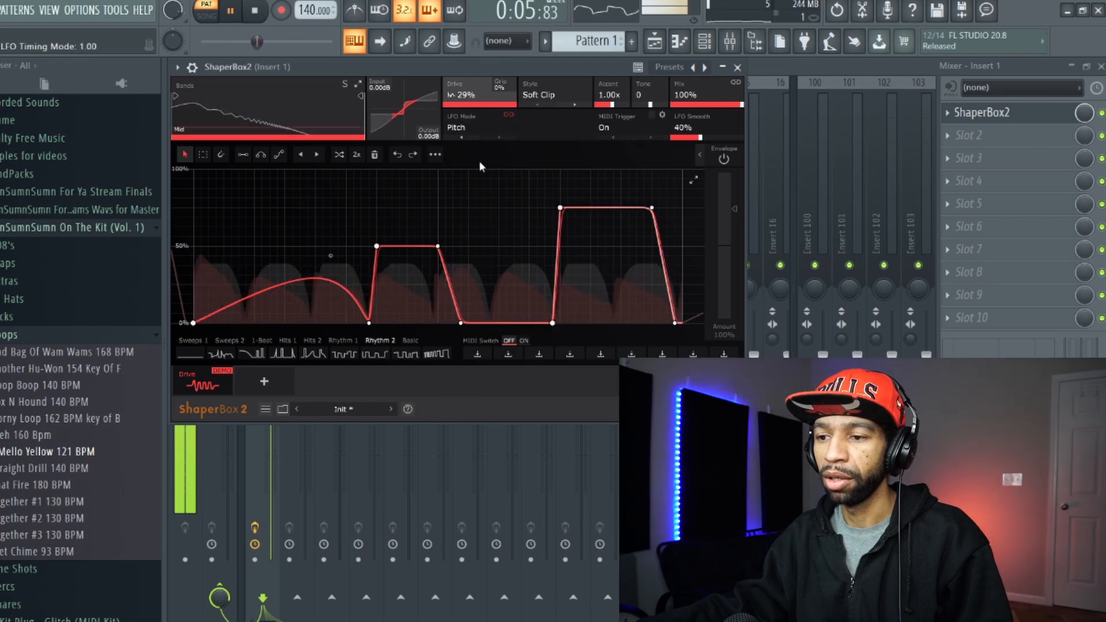
left_click(255, 12)
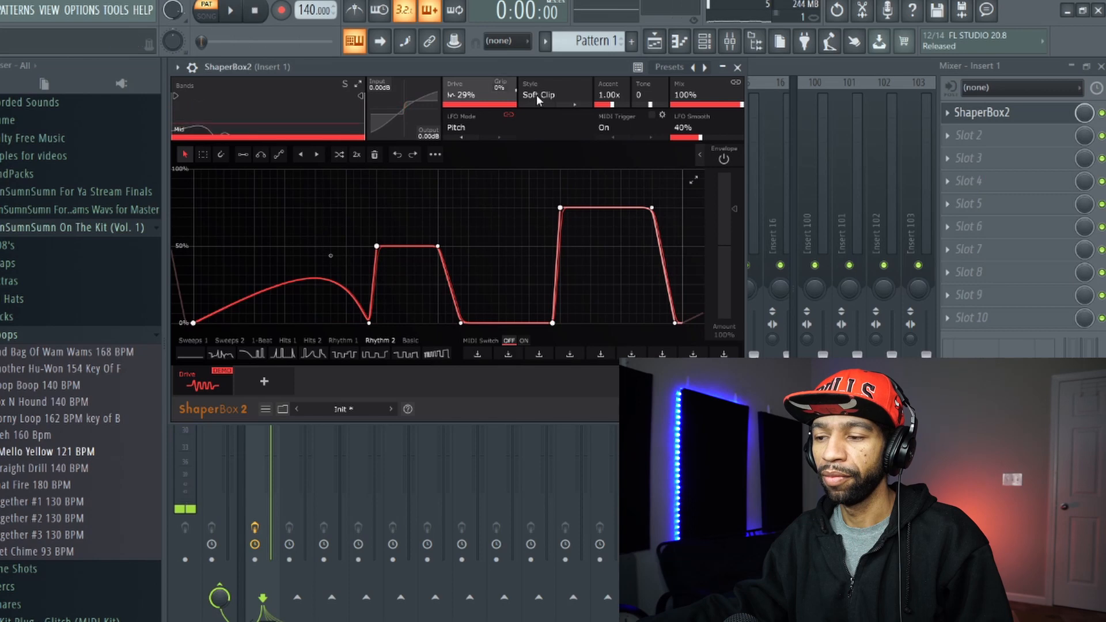
Step: Raise LFO Smooth to 67% and play the pattern to hear it
left_click(235, 10)
mouse_move(704, 136)
left_mouse_down()
mouse_move(669, 137)
mouse_move(729, 137)
mouse_move(719, 137)
left_mouse_up()
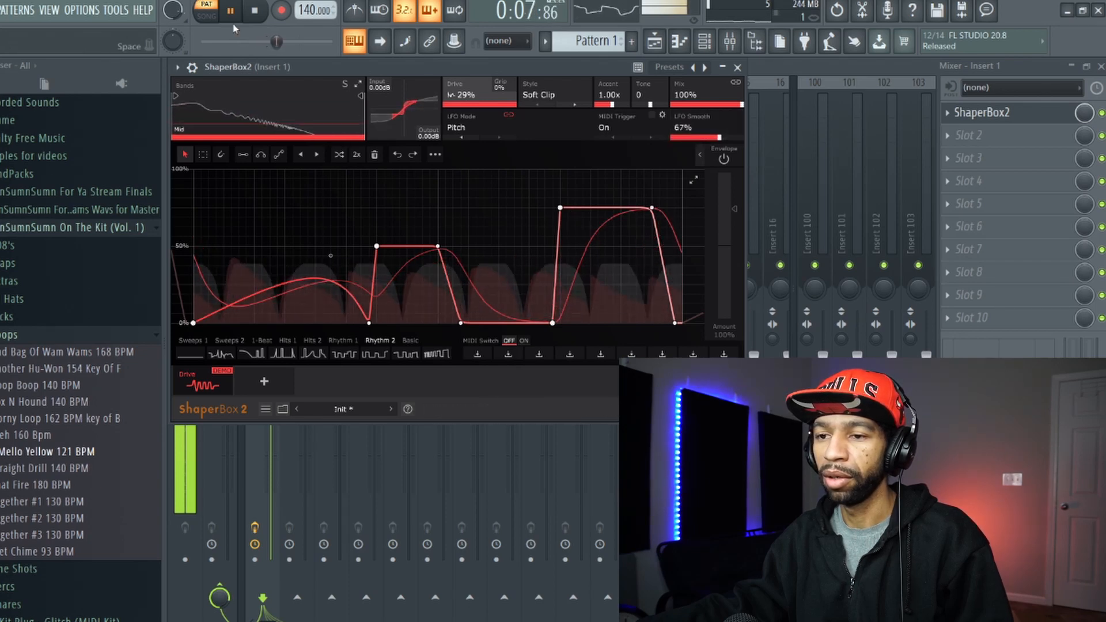
left_click(262, 16)
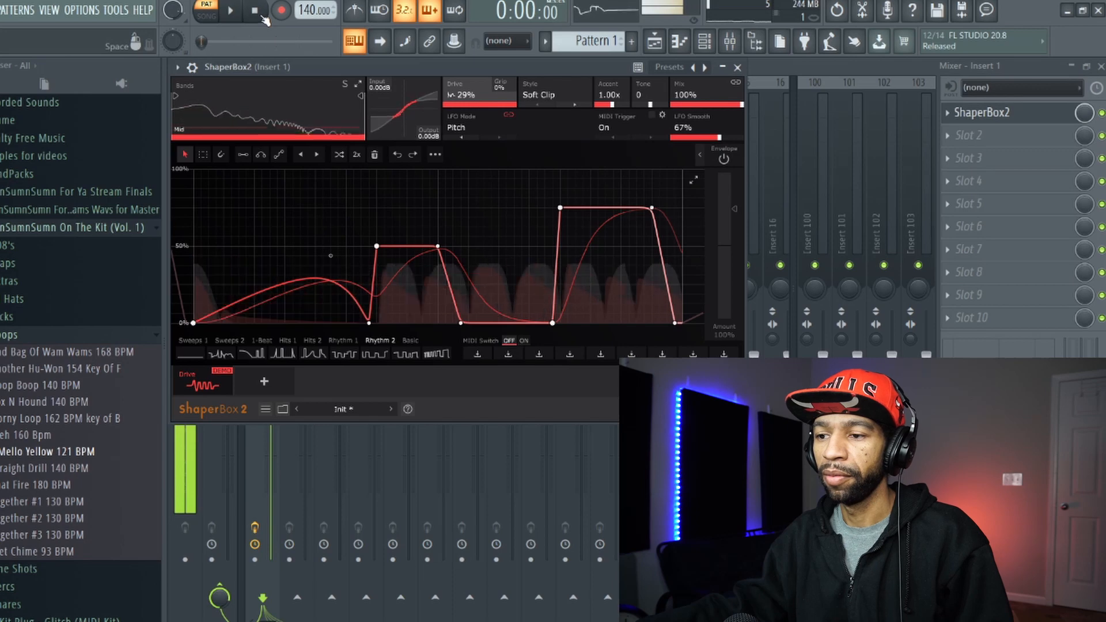
Step: Set the distortion style to Hard Clip and, with the pattern playing, switch the LFO mode back to Beat
left_click(541, 96)
left_click(548, 137)
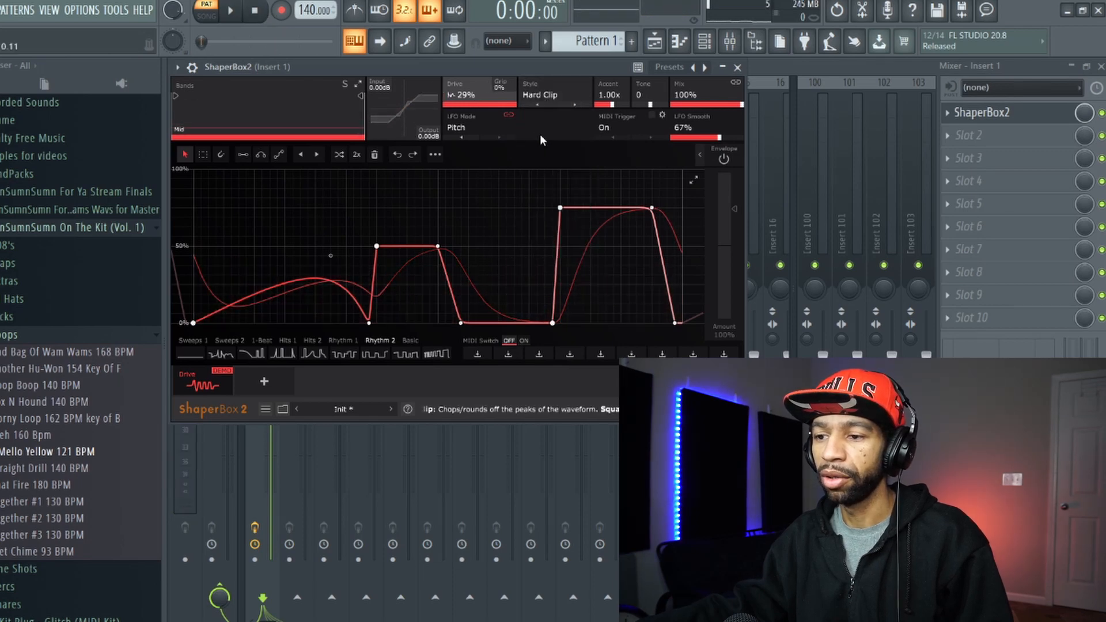
key("space")
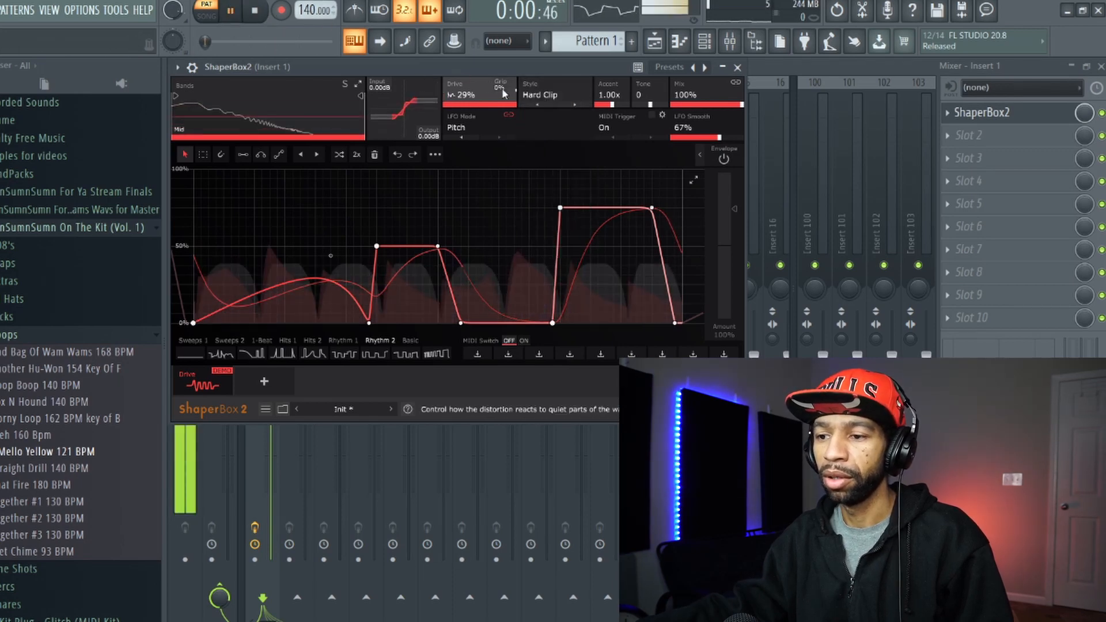
left_click(481, 127)
left_click(464, 142)
Step: Audition the Soft Square and Hard Square distortion styles while the pattern plays, ending on Skew Fold
left_click(547, 94)
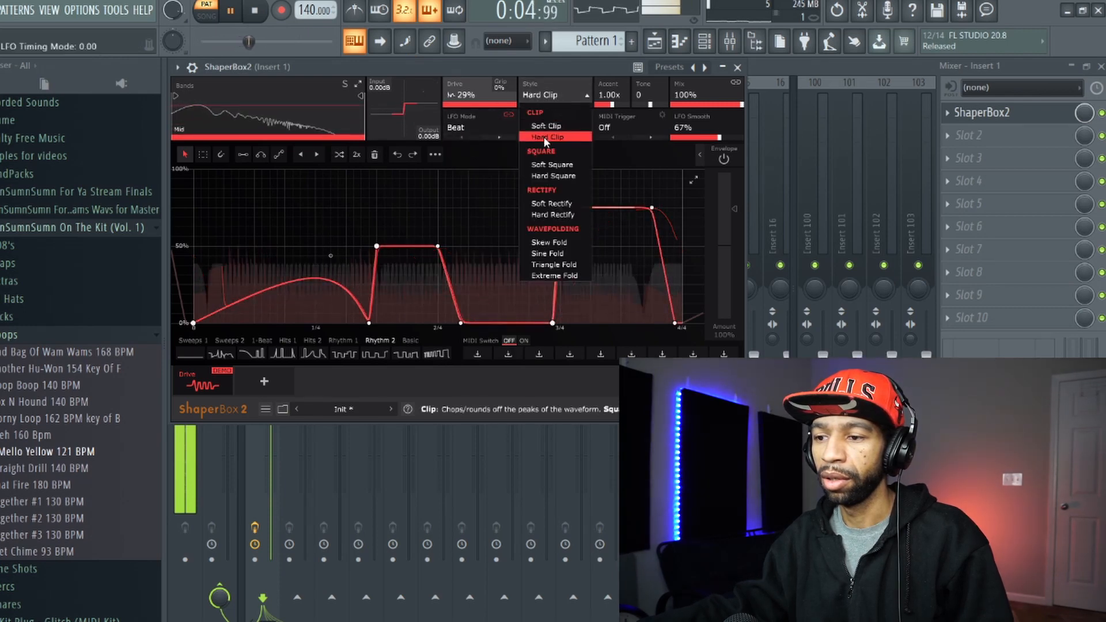
left_click(548, 164)
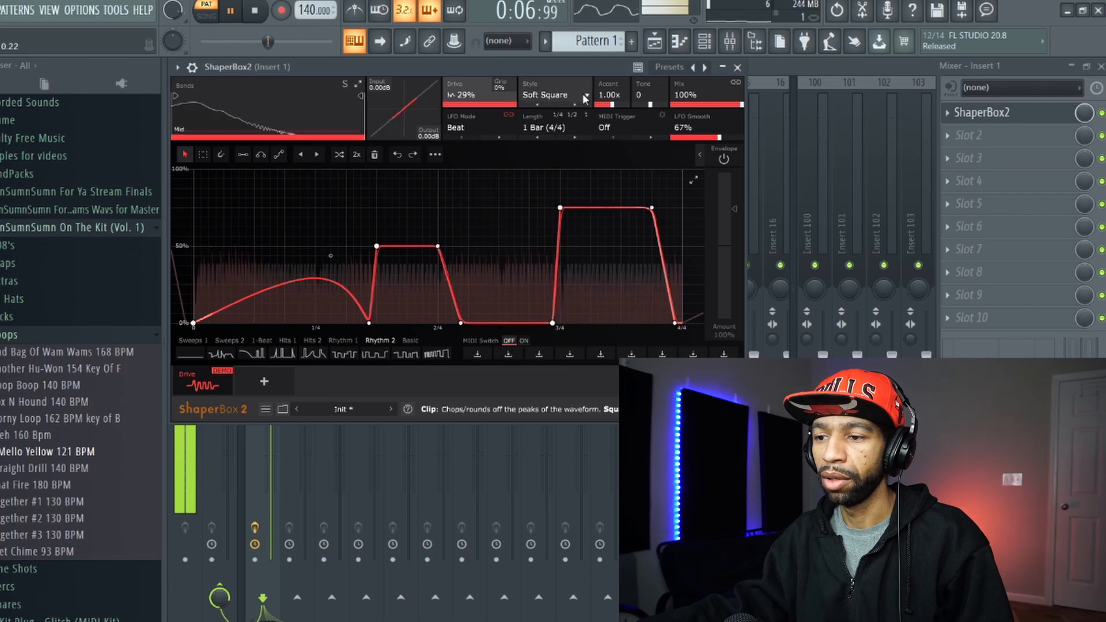
left_click(585, 97)
left_click(551, 175)
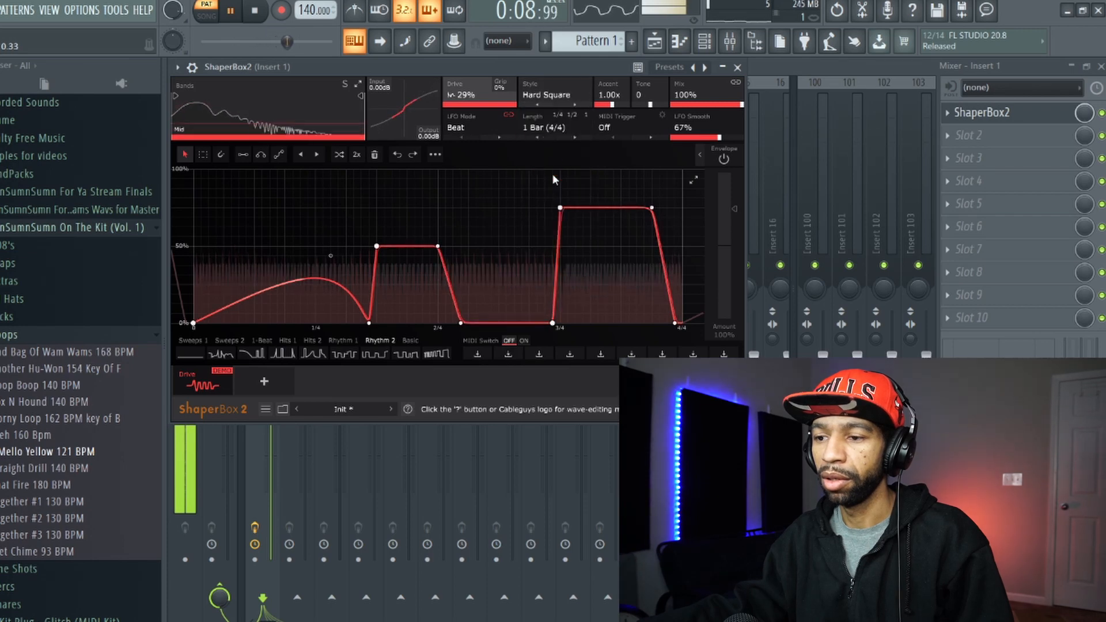
left_click(585, 98)
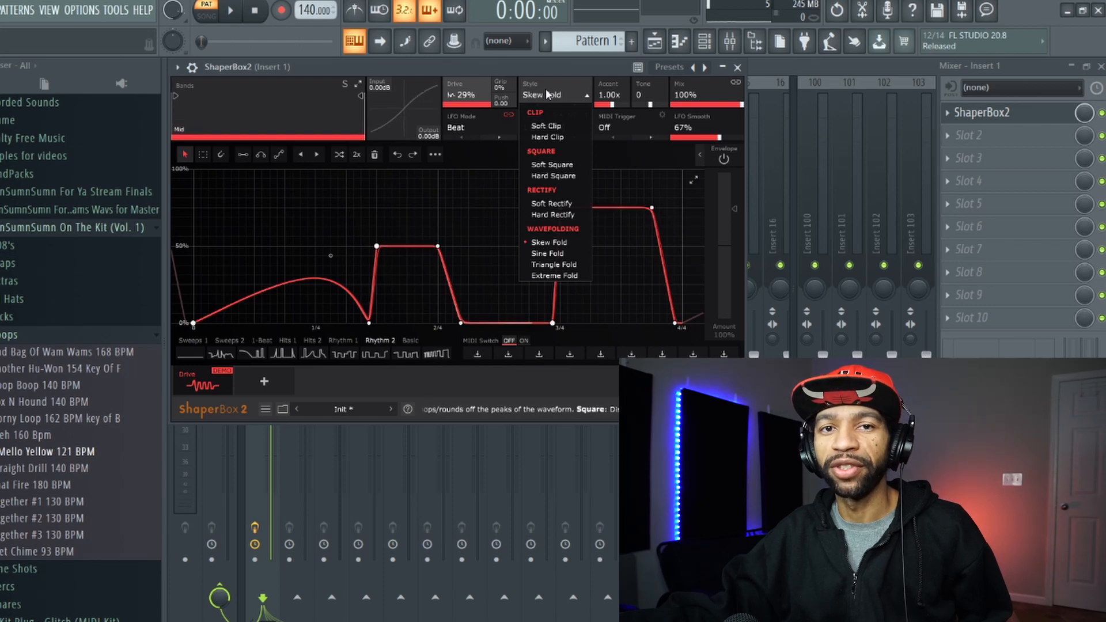
left_click(547, 90)
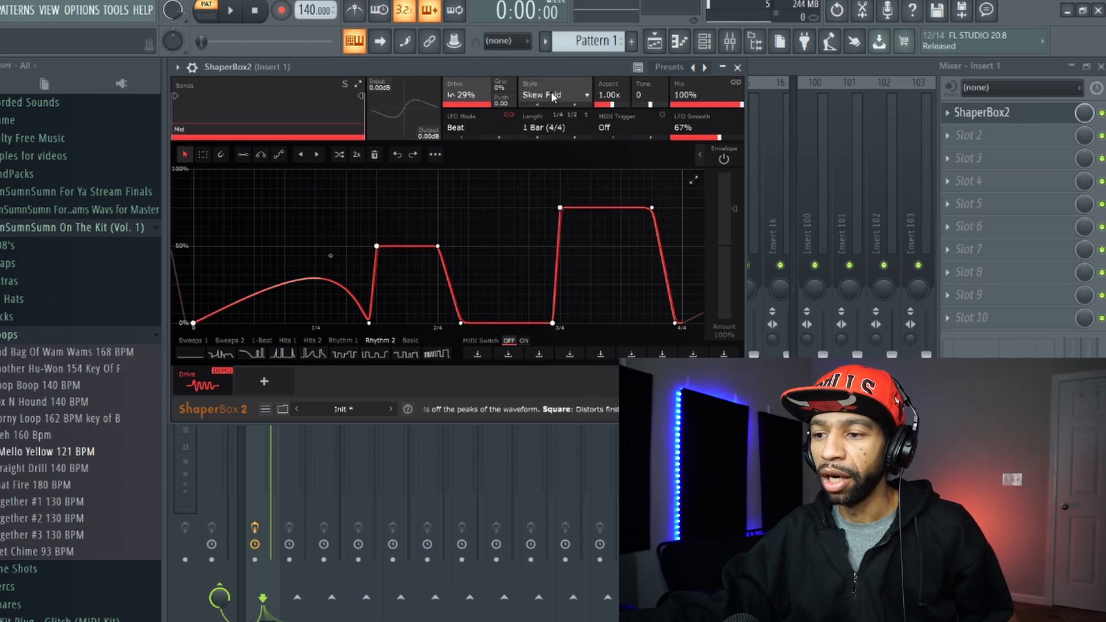
Step: Play the pattern with the LFO length set to 1.5 Bars (6/4), and switch the distortion style to Soft Clip
left_click(546, 126)
left_click(231, 12)
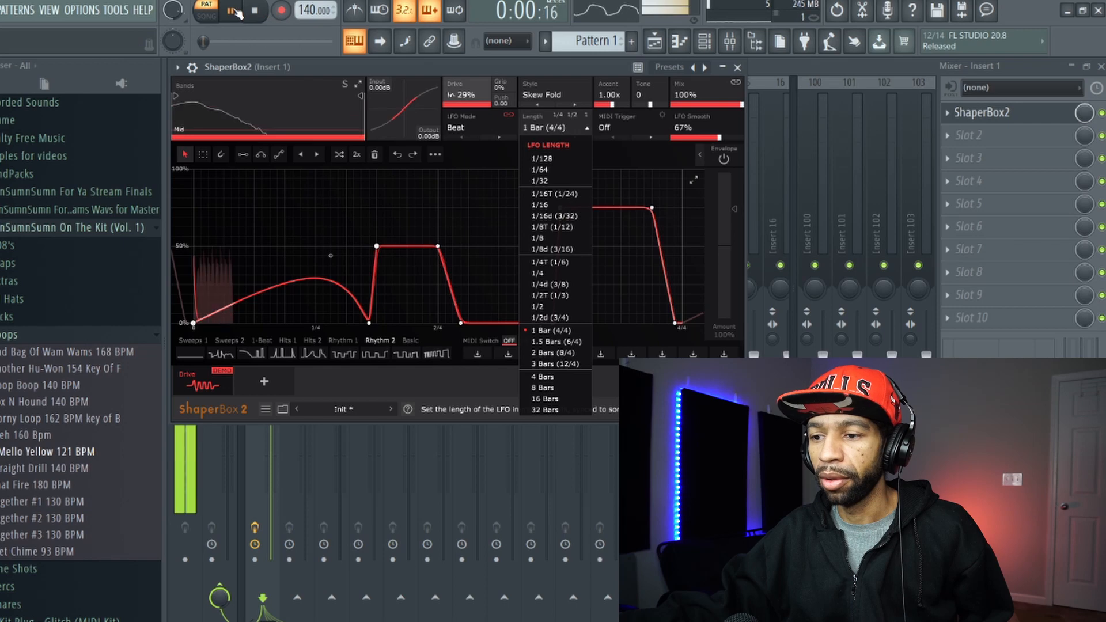
left_click(555, 343)
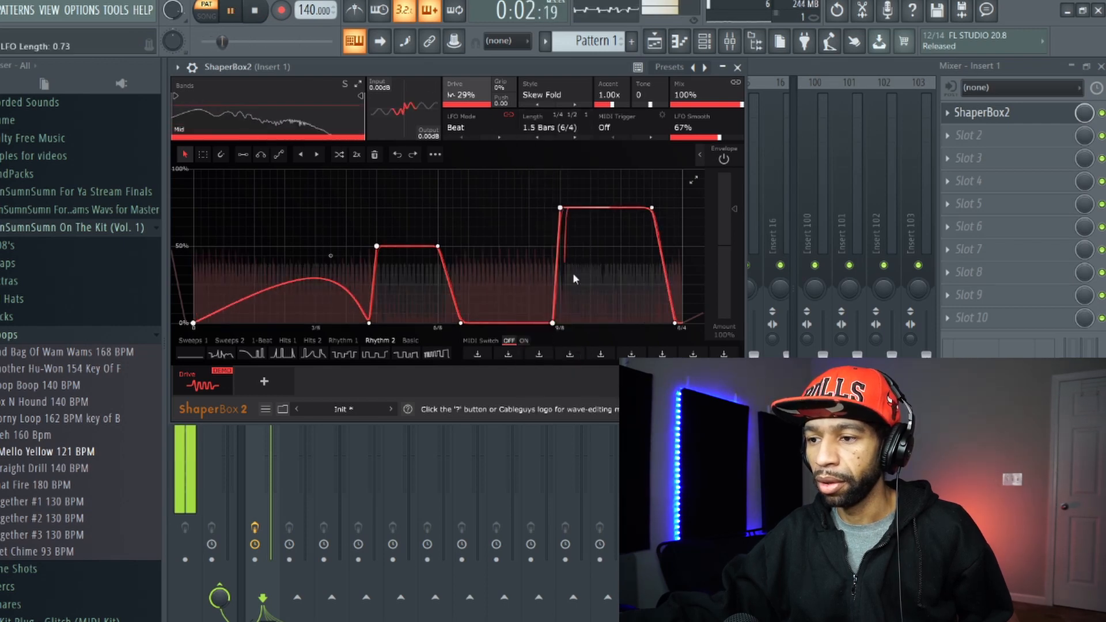
left_click(561, 95)
left_click(561, 128)
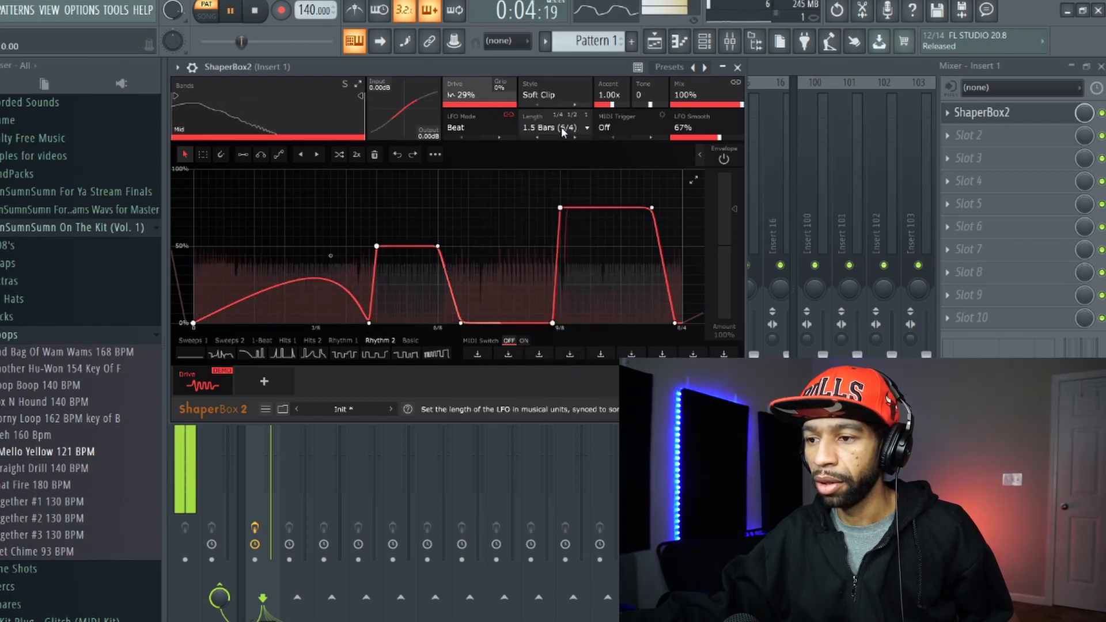
Step: Audition LFO lengths of 1/4, 1/16 and 4 Bars while the pattern plays, ending on 1 Bar (4/4)
left_click(550, 127)
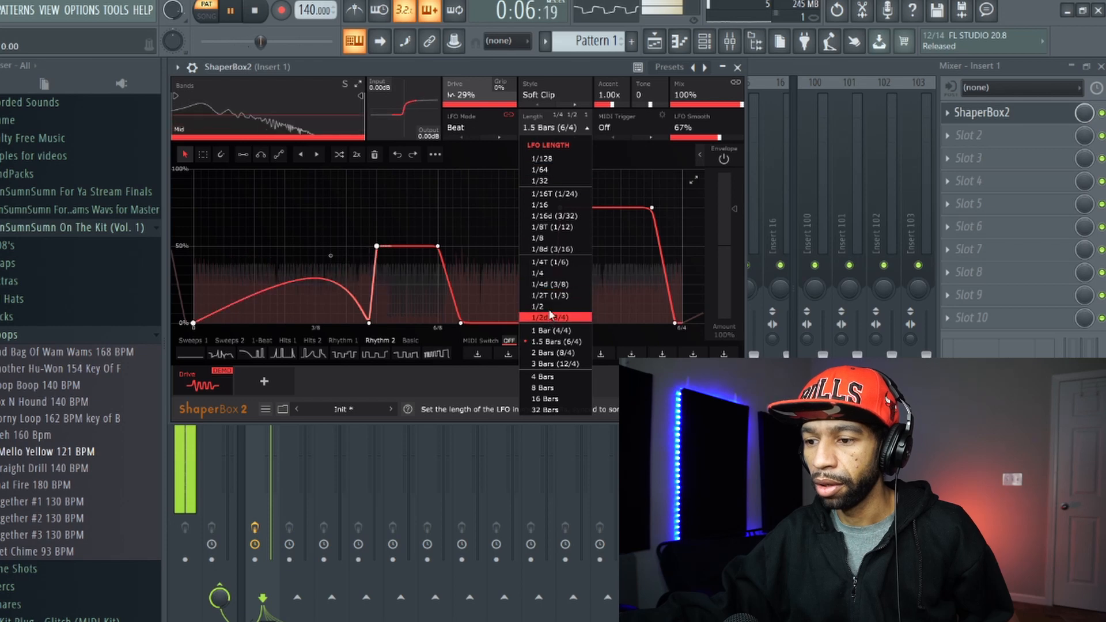
left_click(548, 275)
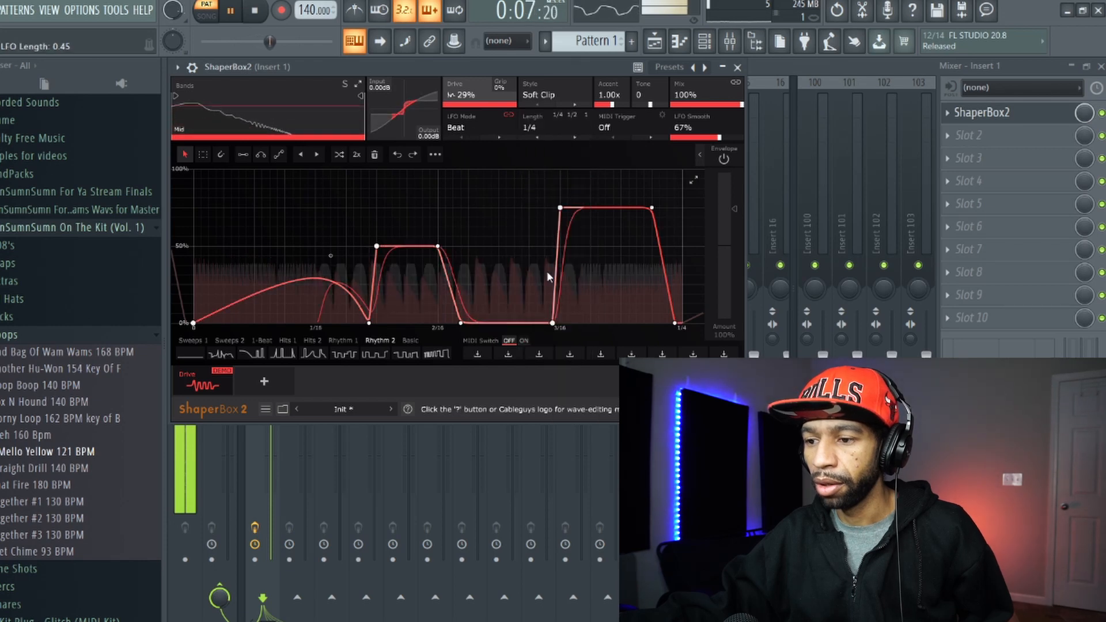
left_click(559, 124)
left_click(545, 205)
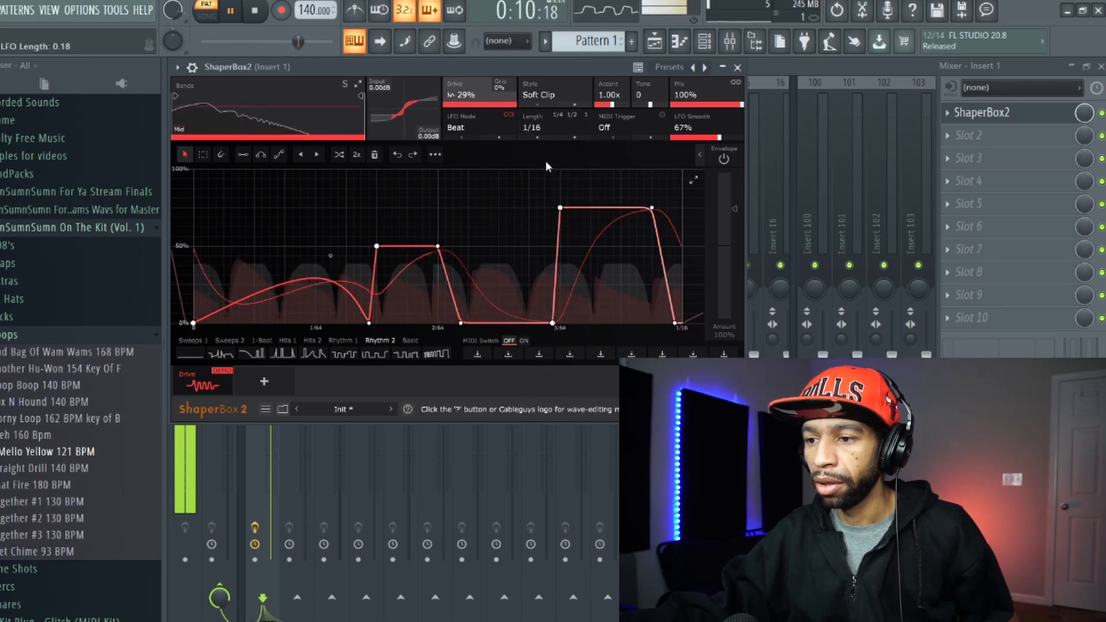
left_click(539, 129)
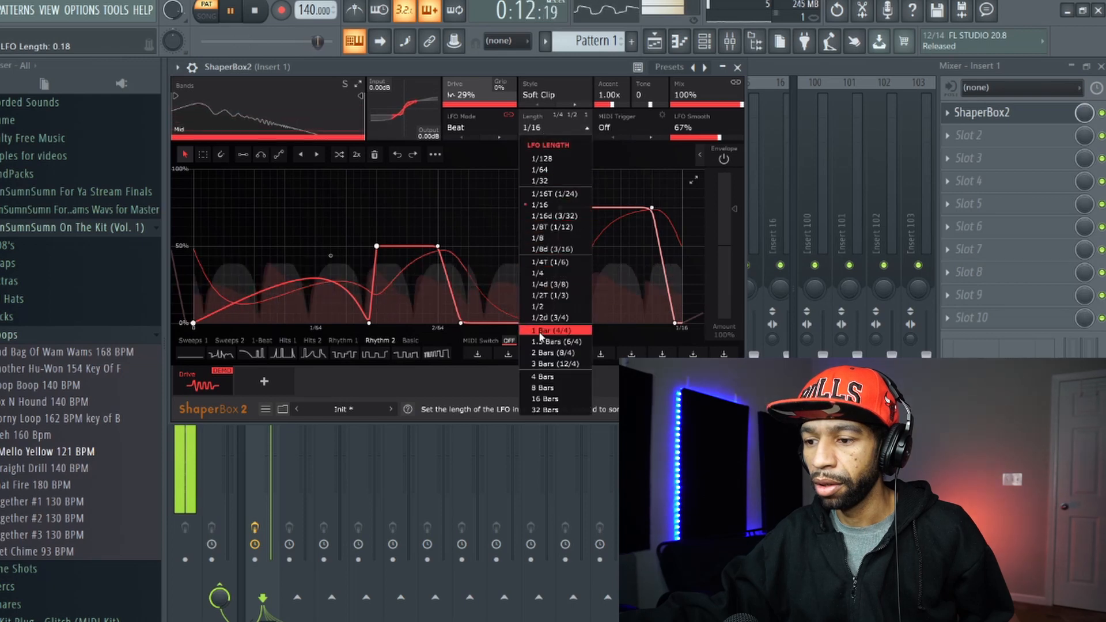
left_click(540, 379)
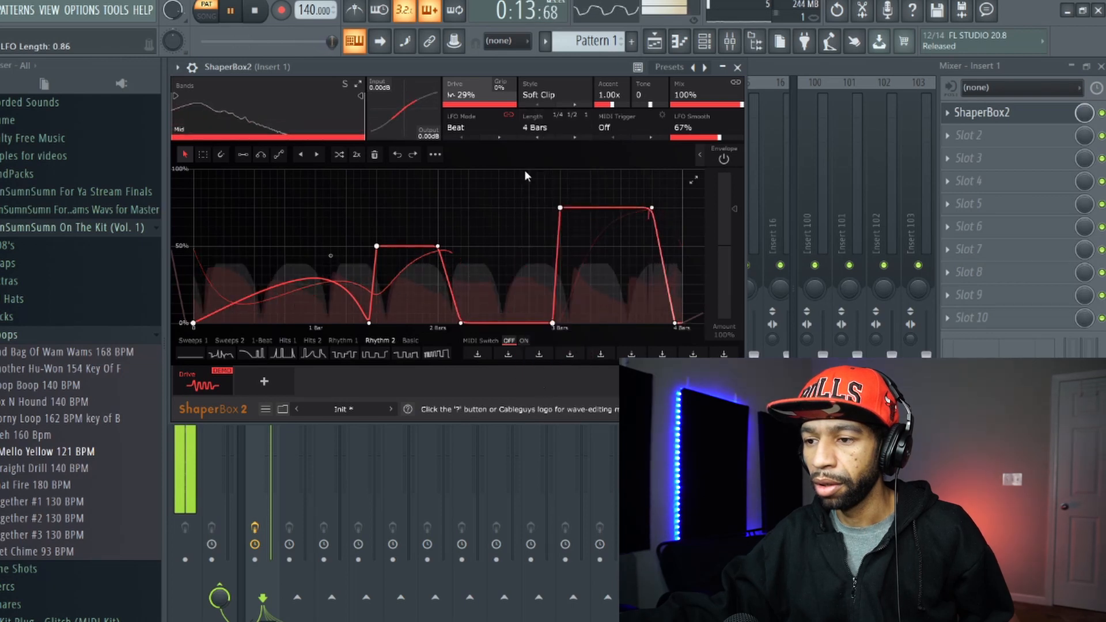
left_click(548, 127)
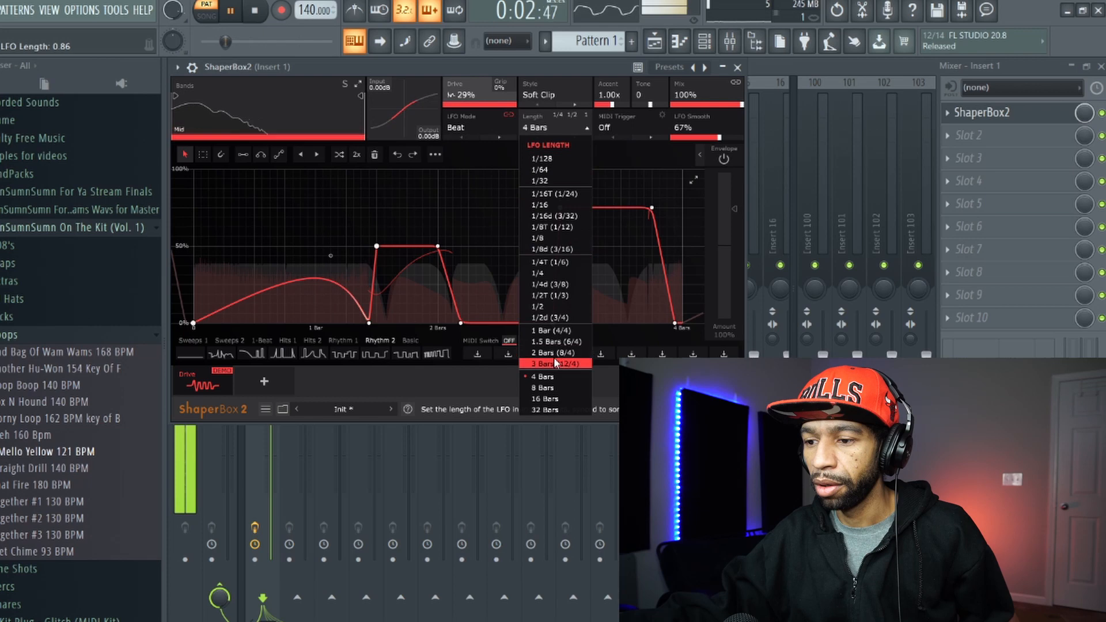
left_click(555, 331)
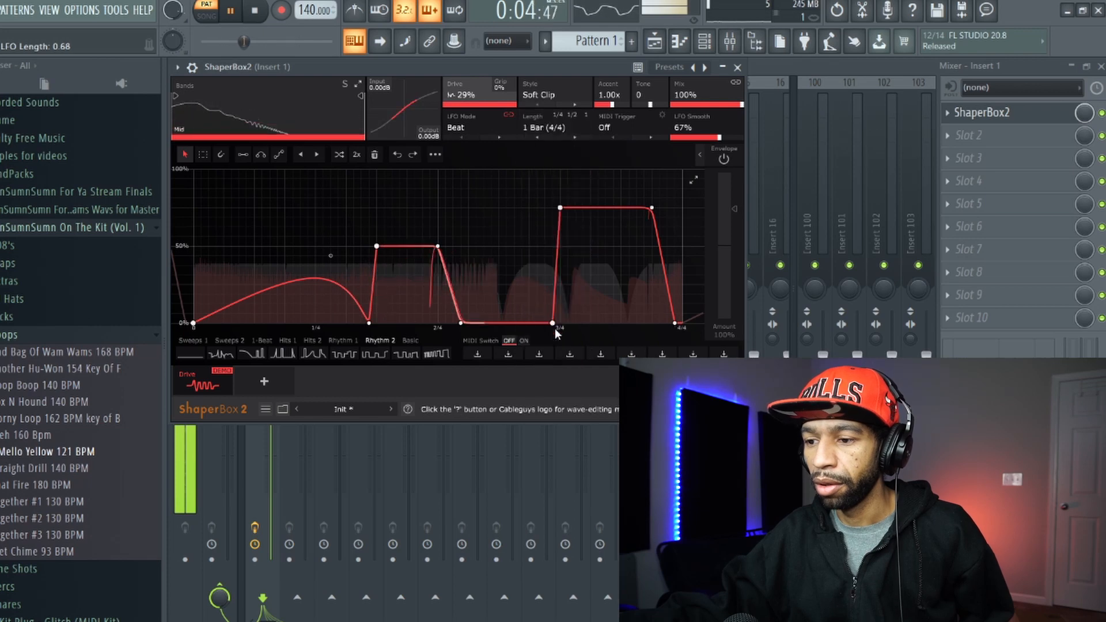